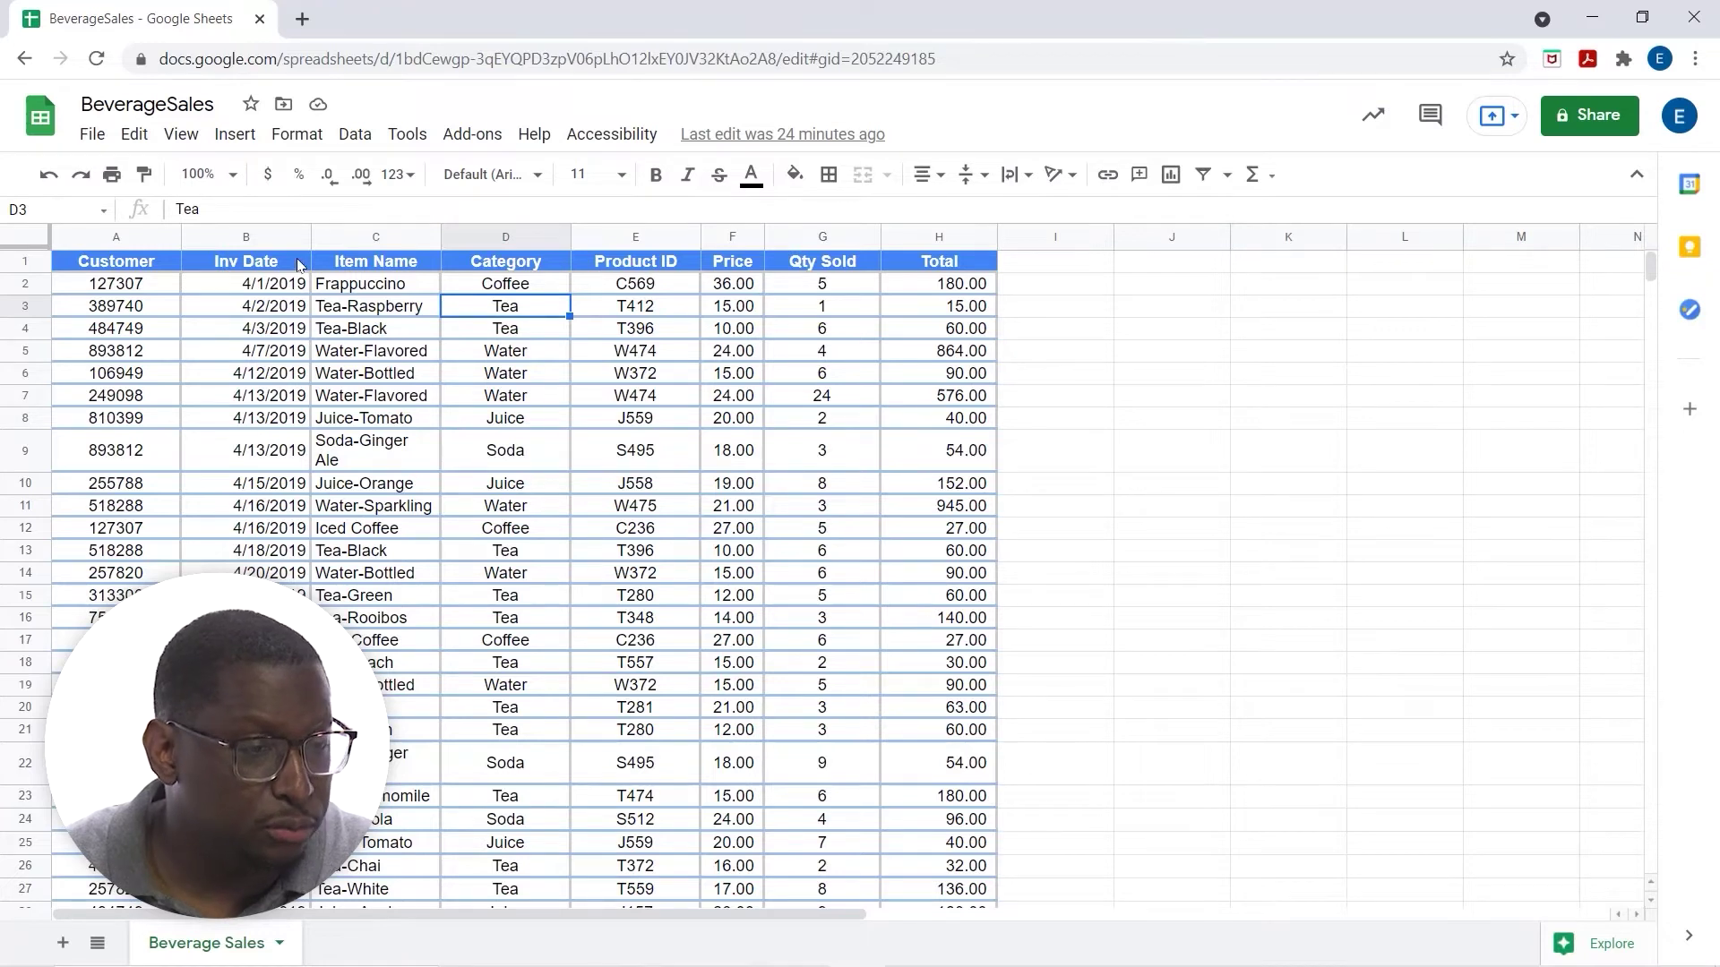
Insert a slicer on the Beverage Sales range A1:H41 filtering by Item Name, placed in columns I–J
scroll(328, 312, "down", 20)
scroll(325, 342, "up", 20)
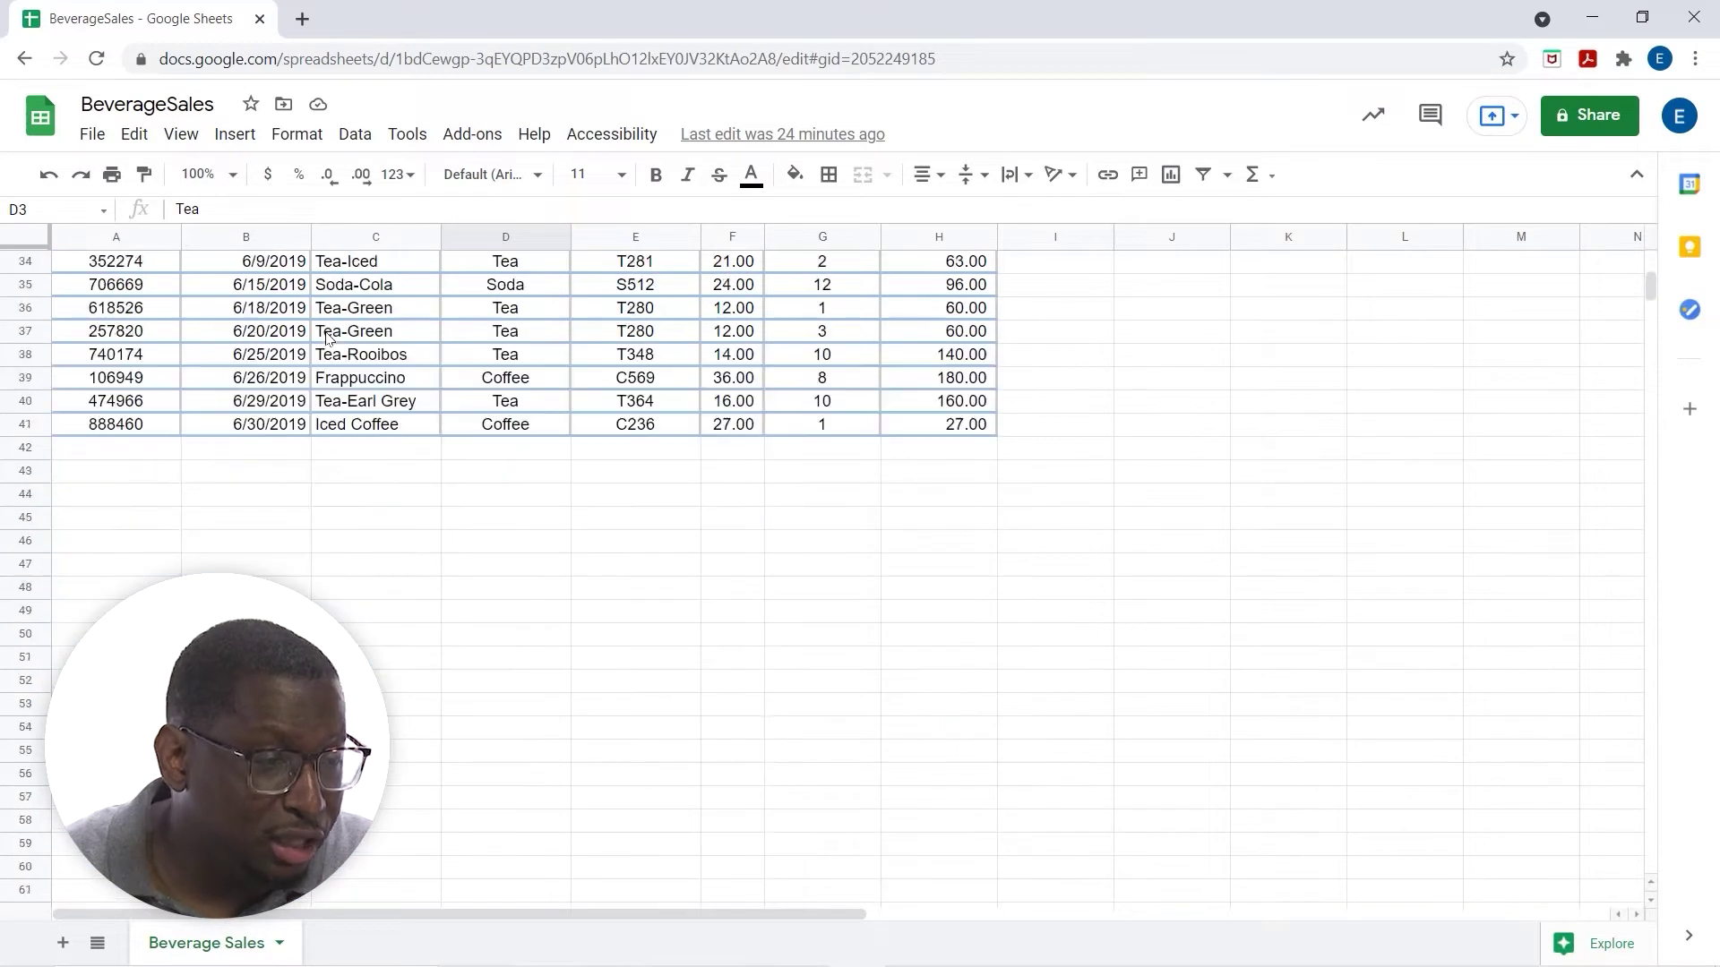
scroll(324, 341, "down", 20)
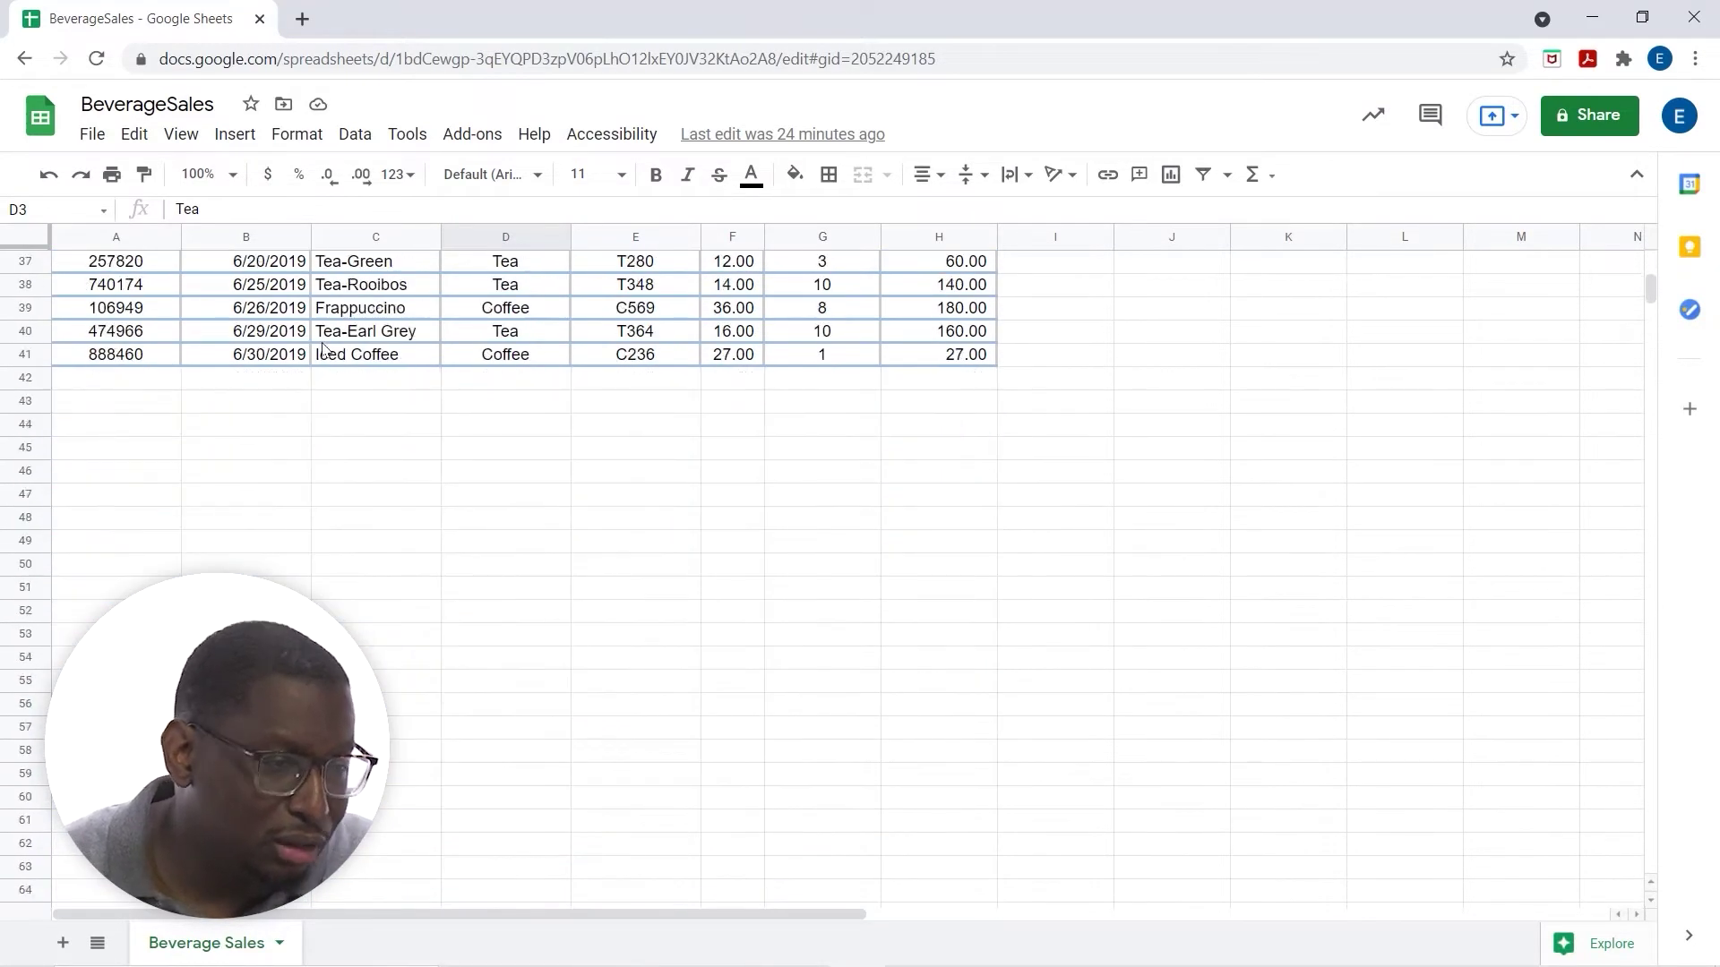
scroll(324, 349, "up", 20)
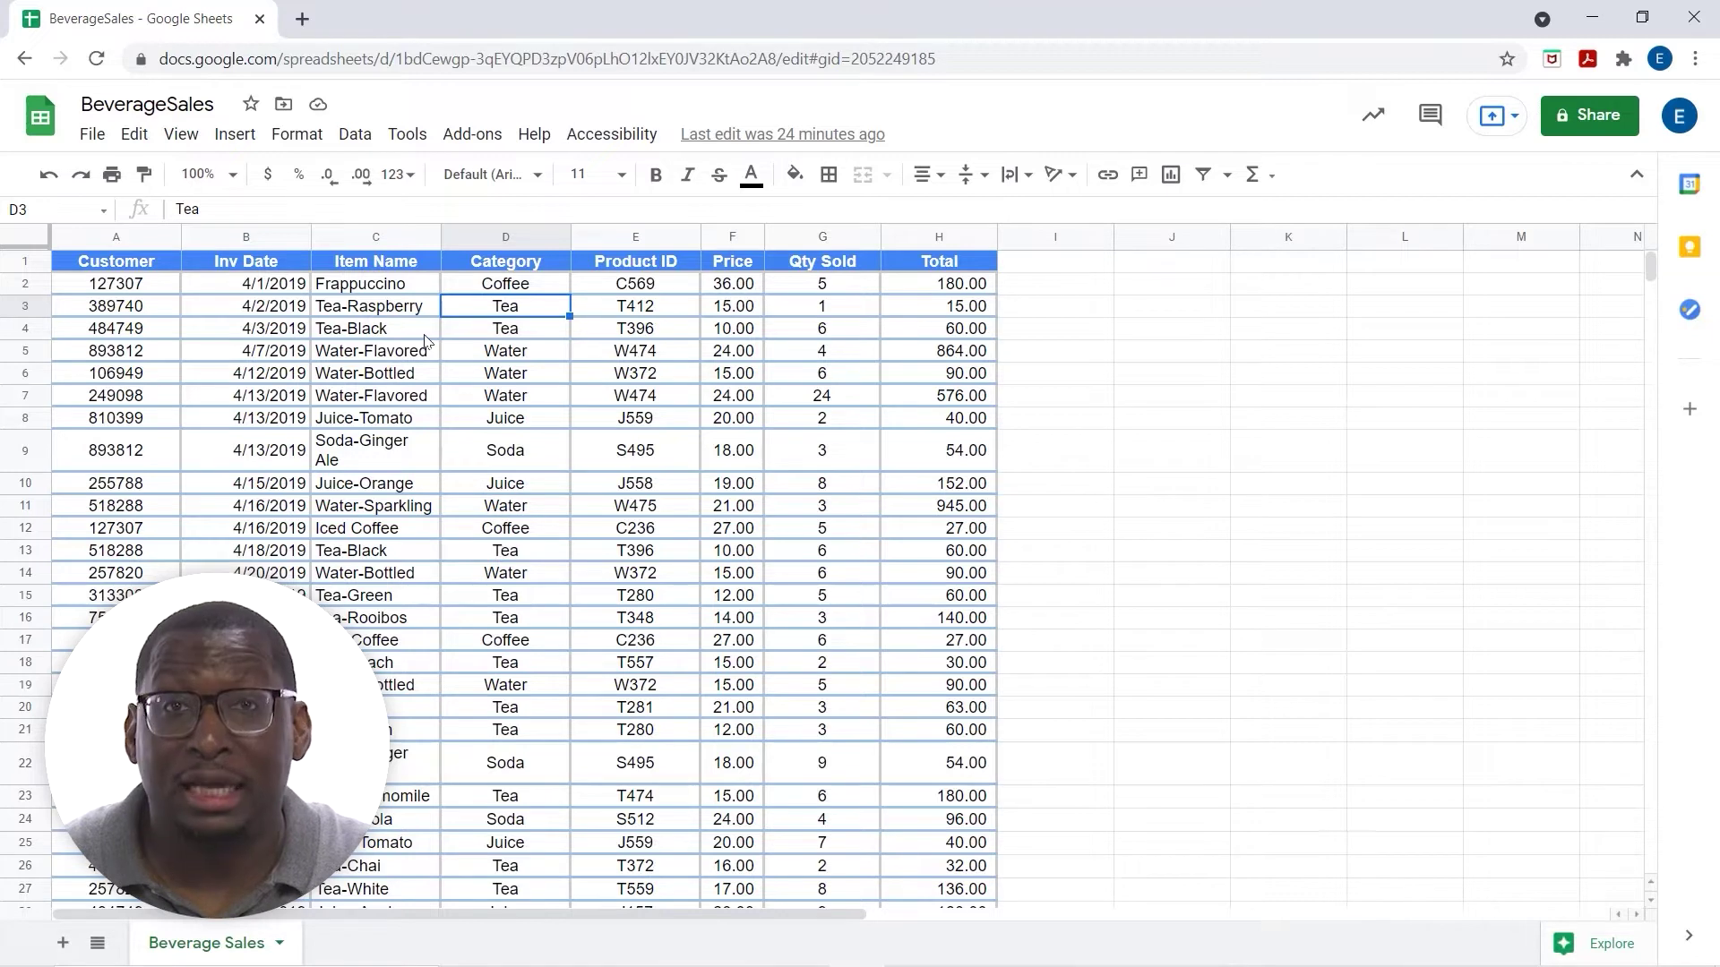
left_click(359, 138)
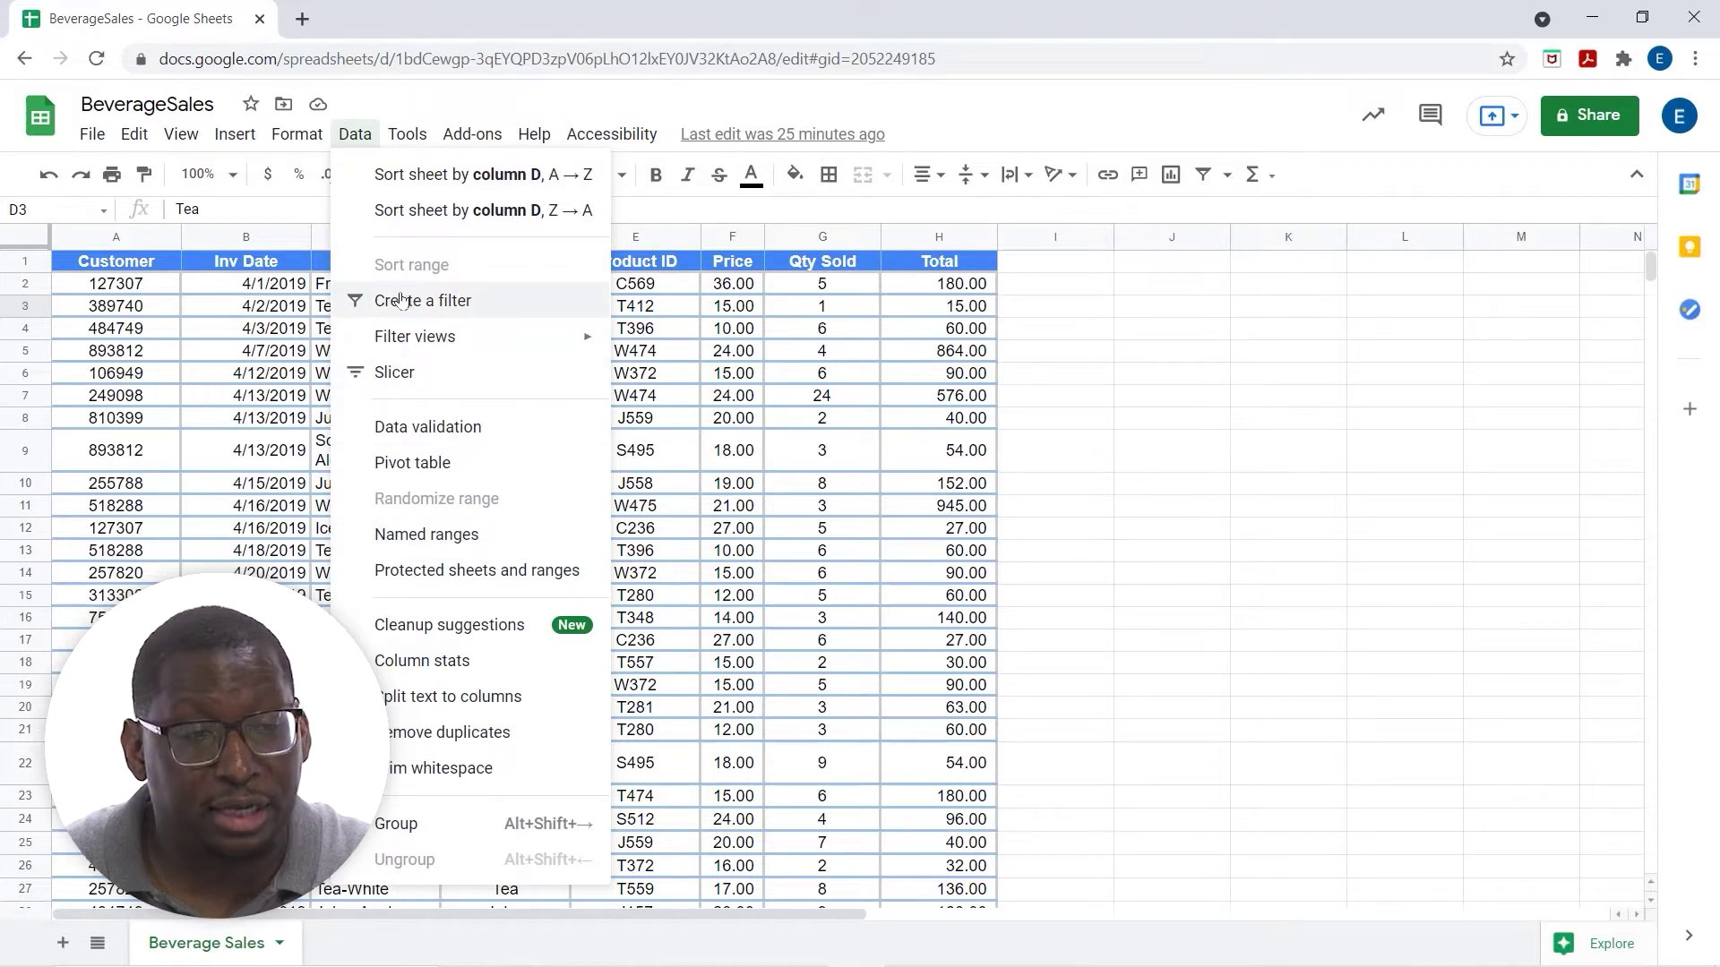
mouse_move(407, 341)
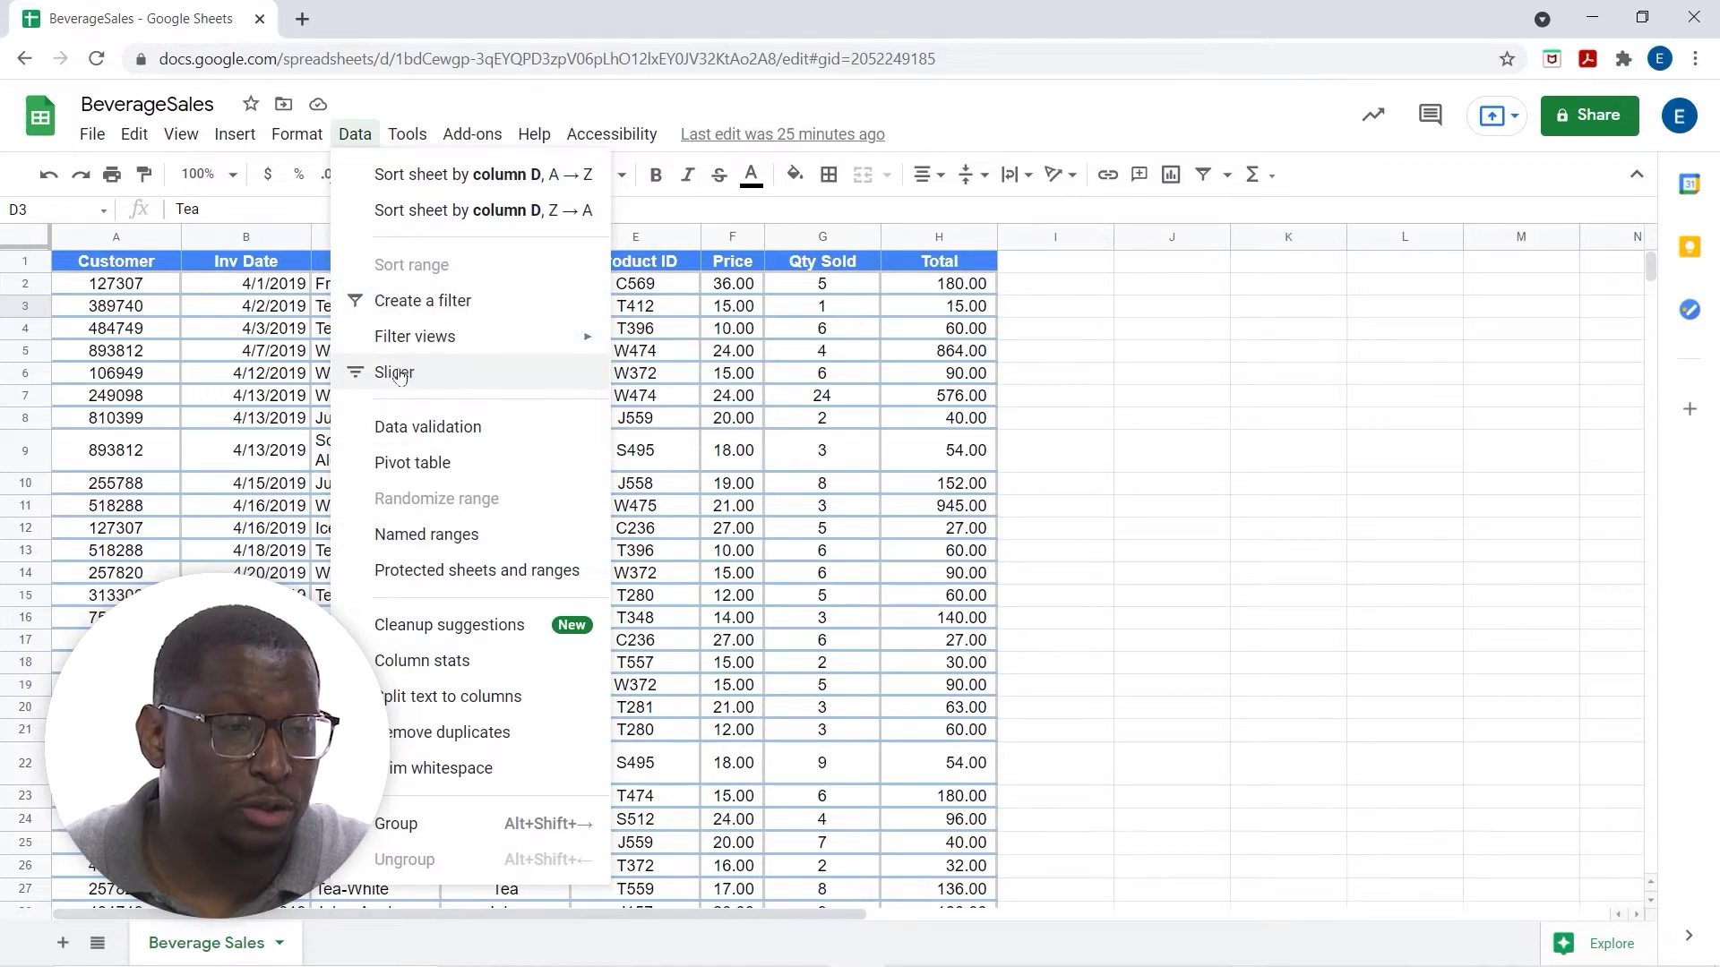
left_click(397, 373)
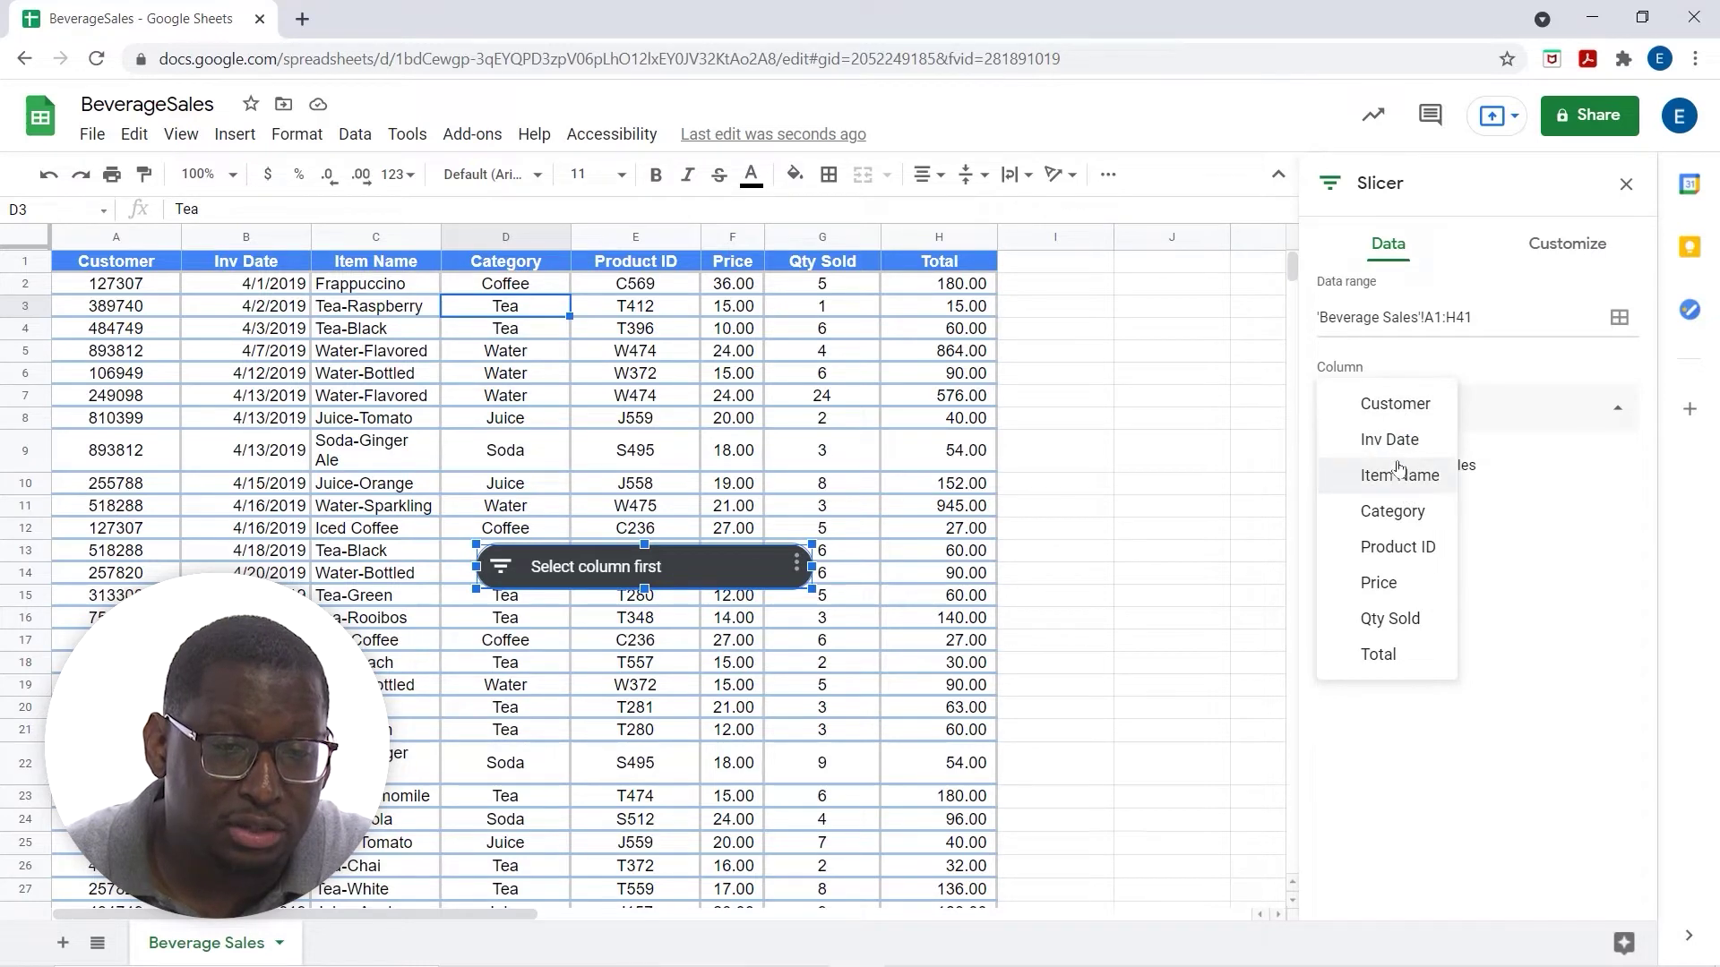
left_click(1398, 475)
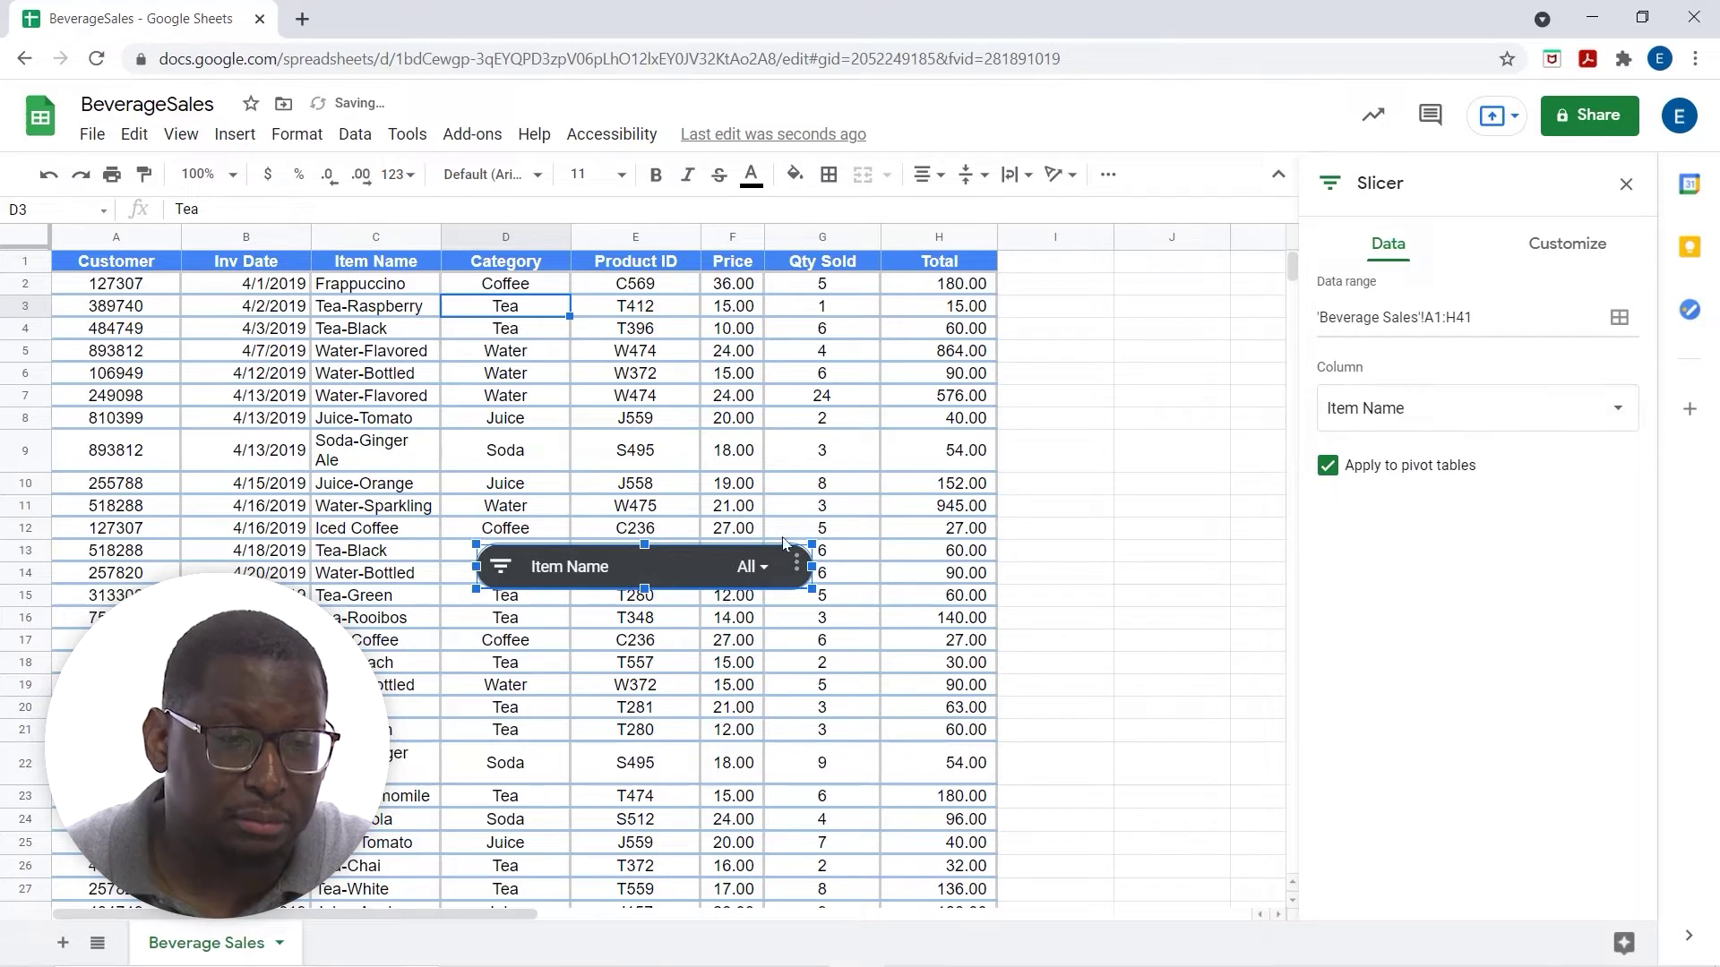
left_click_drag(739, 553, 1287, 287)
left_click(1192, 464)
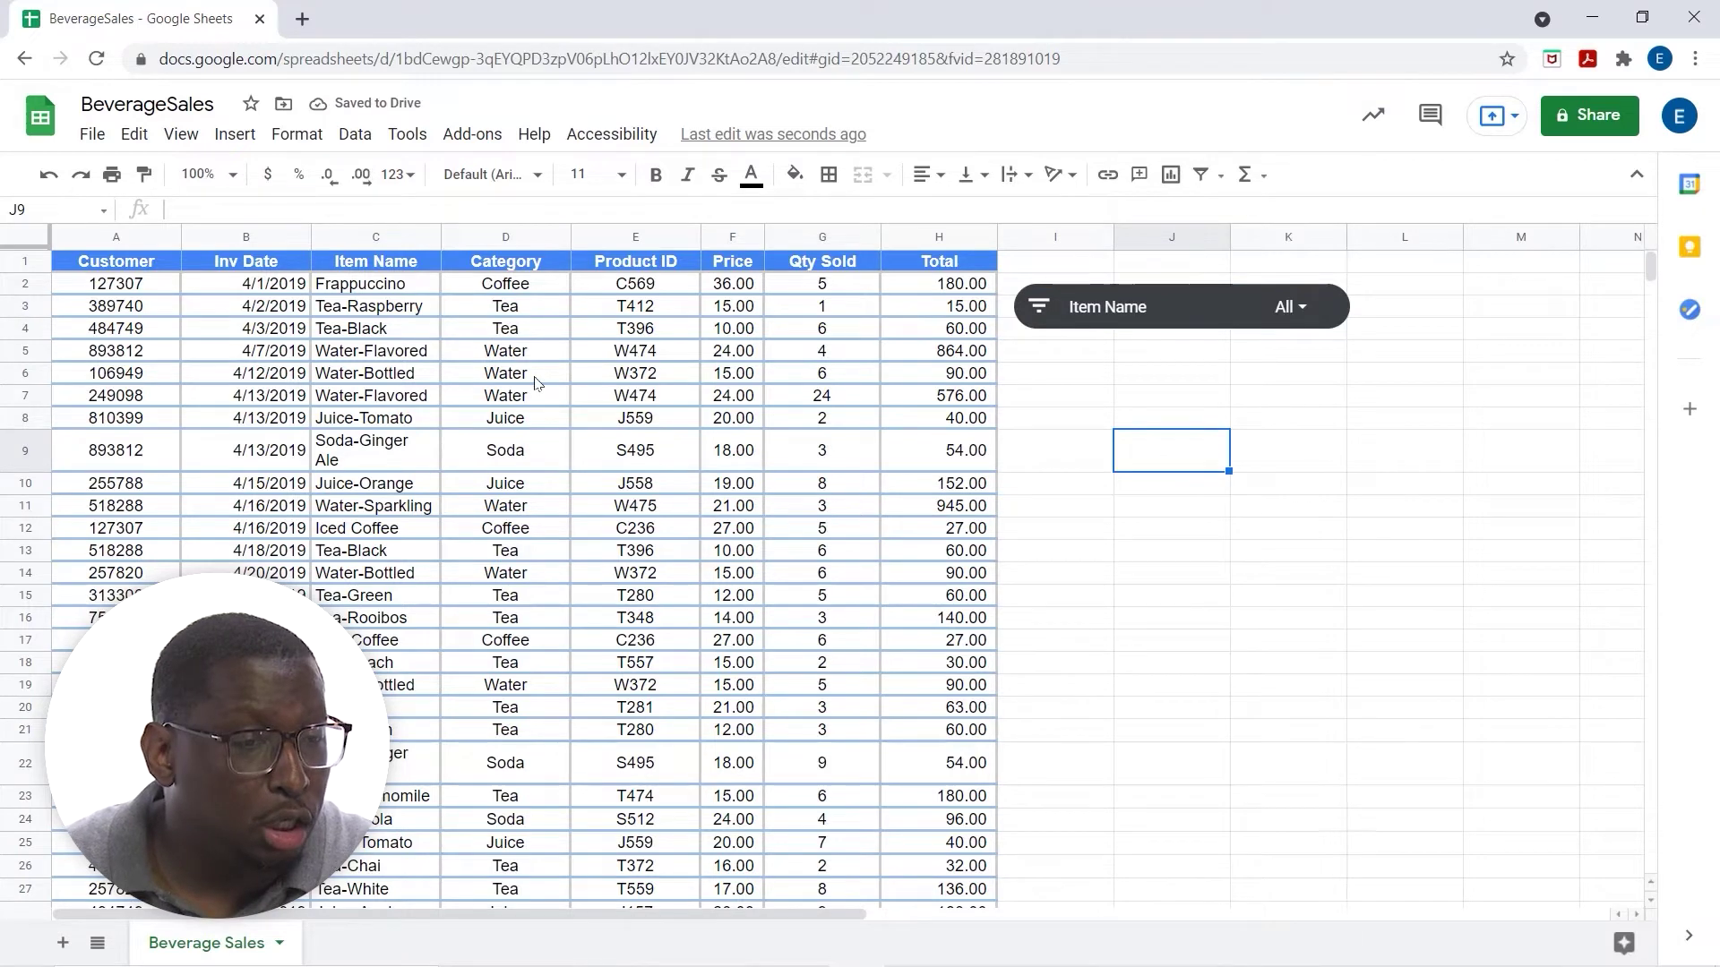
Insert a second slicer on the sales table that filters by Qty Sold
left_click(508, 377)
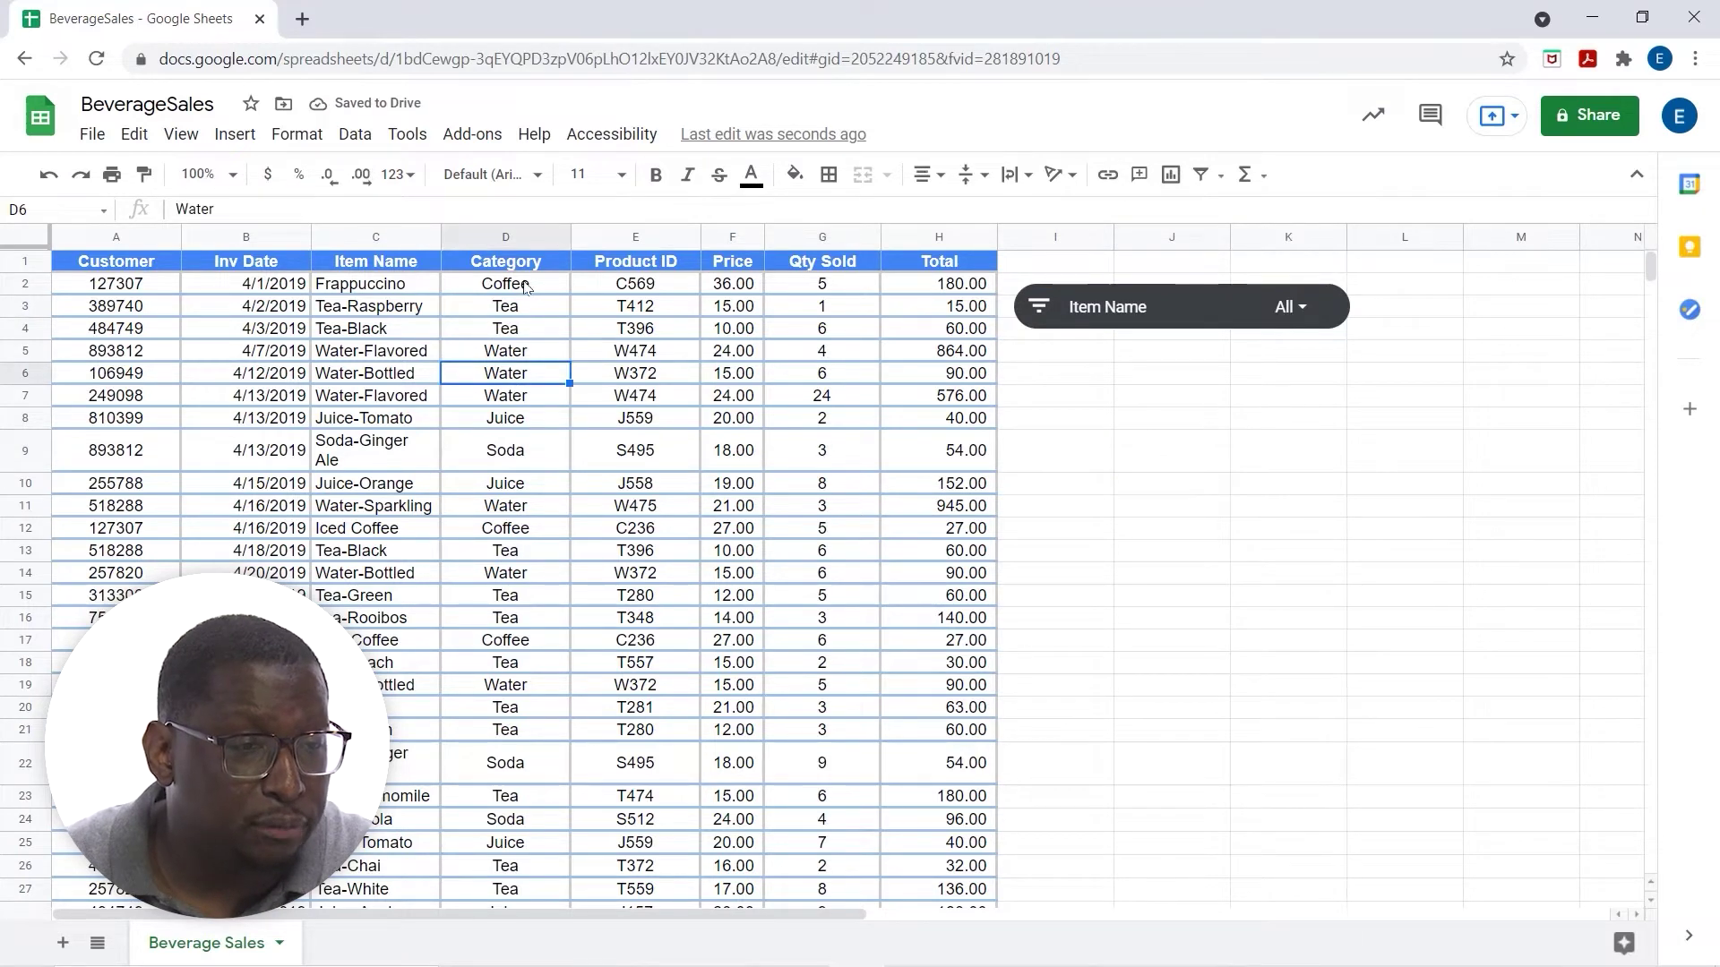
left_click(354, 135)
mouse_move(406, 135)
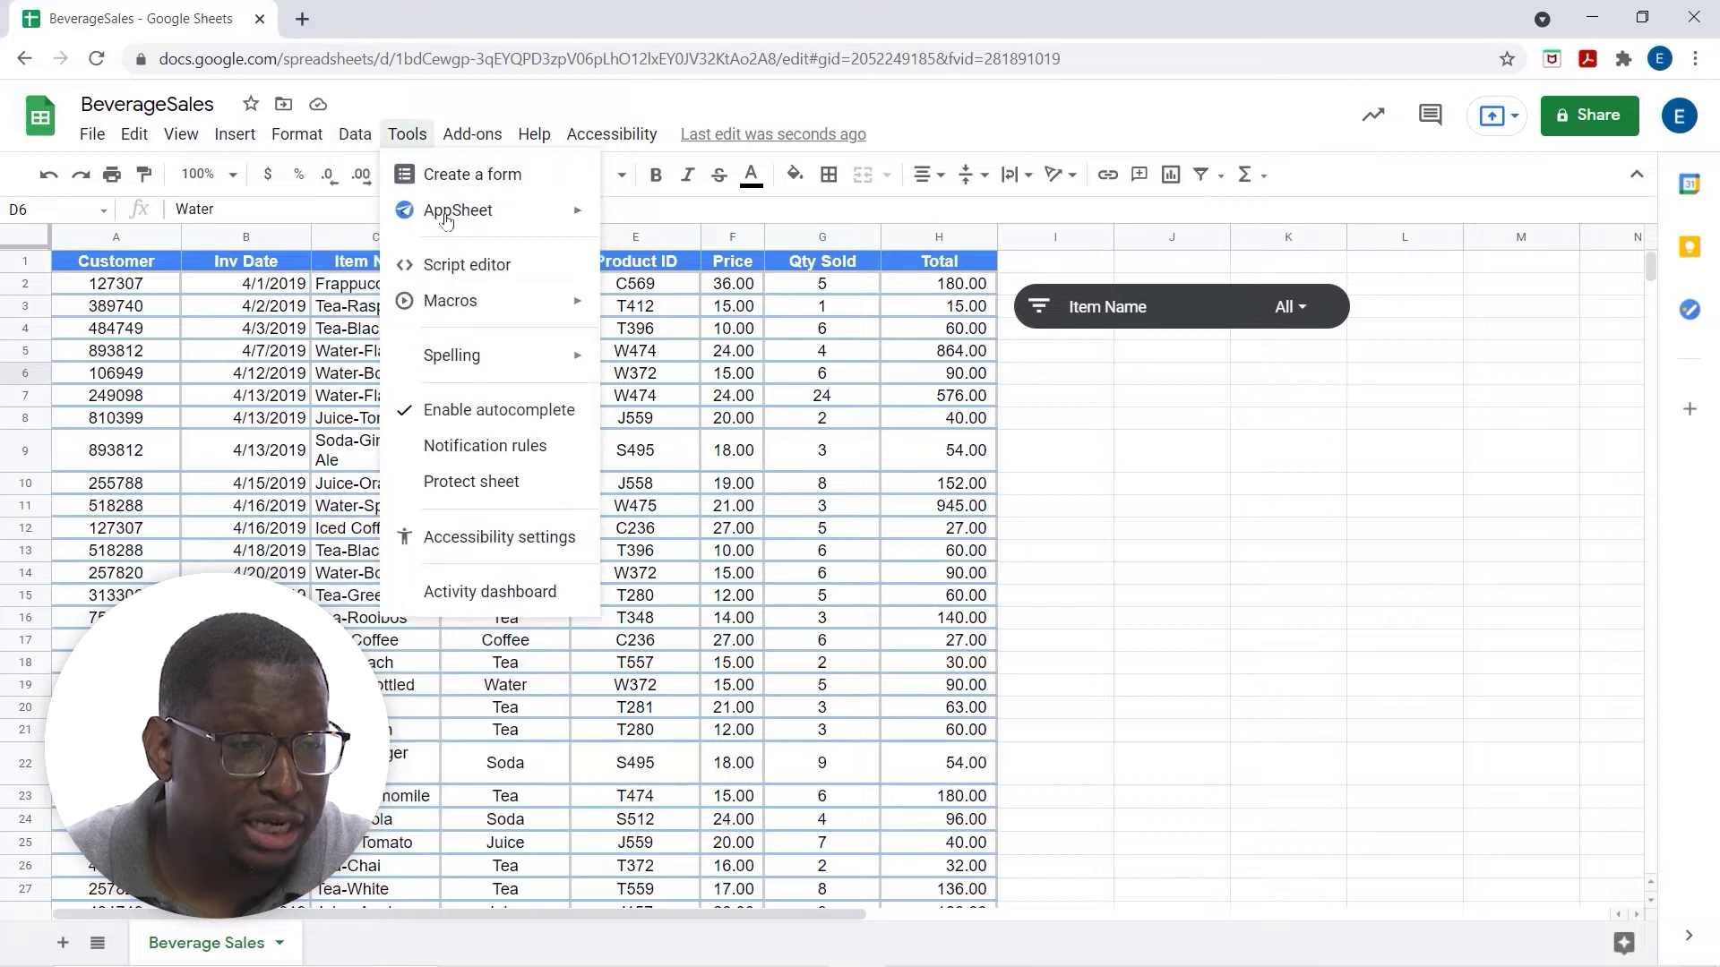
mouse_move(350, 134)
left_click(370, 333)
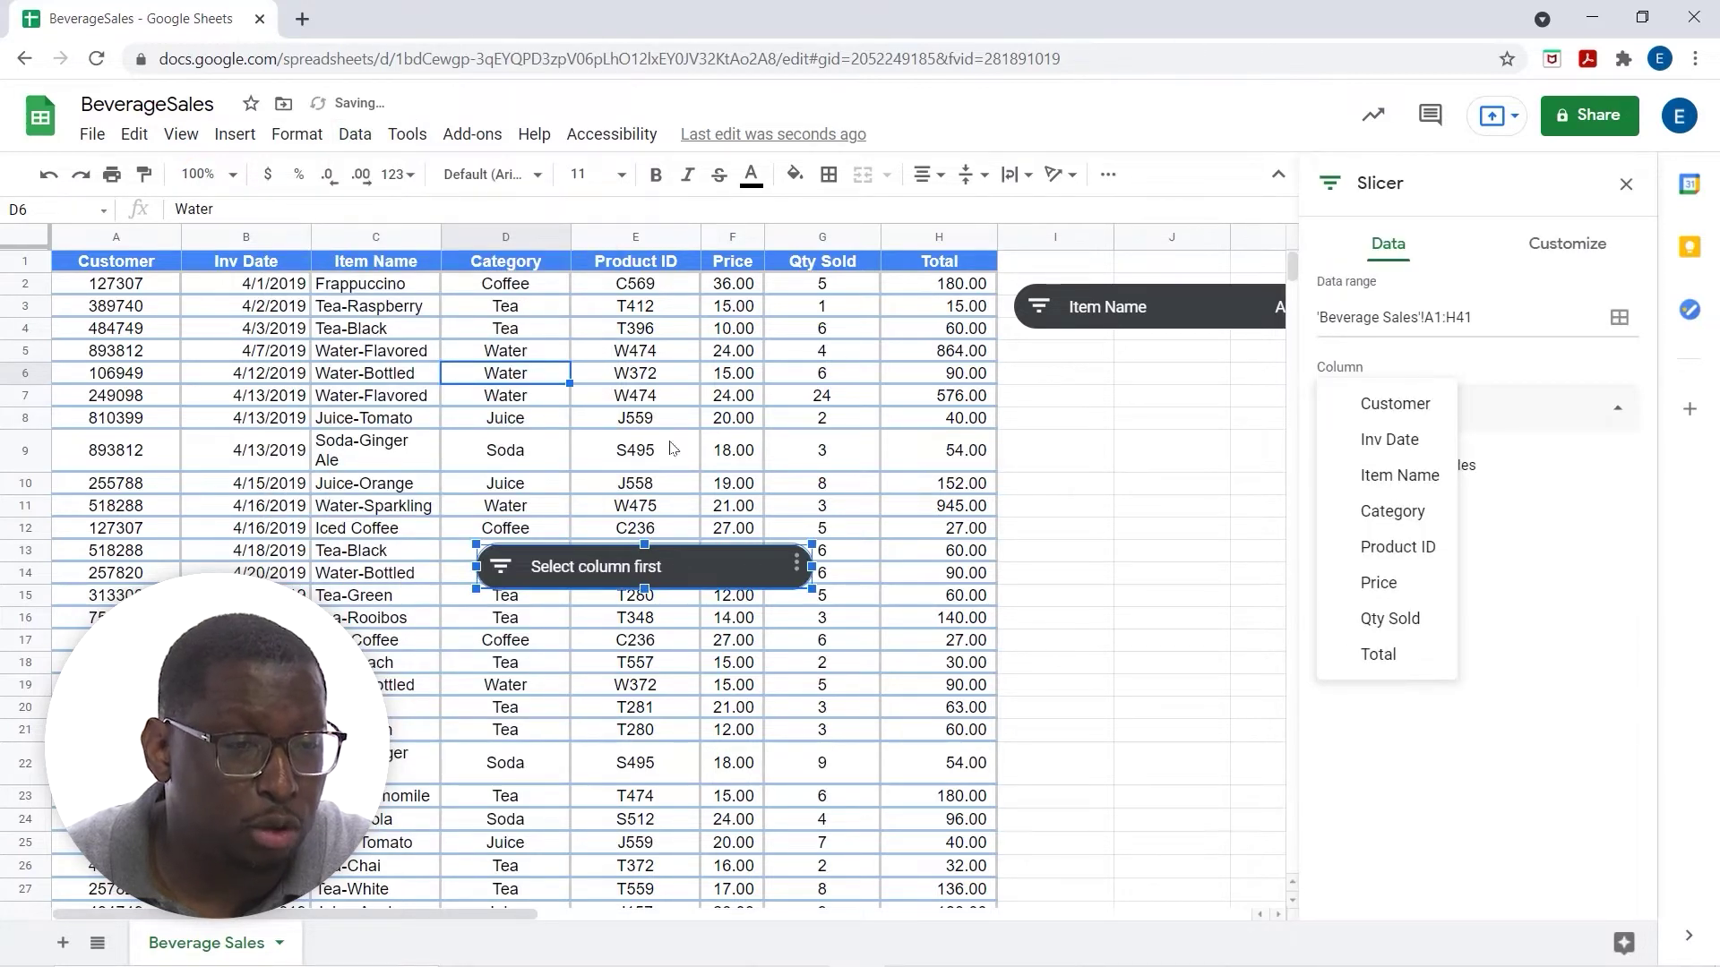
left_click(1399, 622)
left_click_drag(748, 541, 1106, 509)
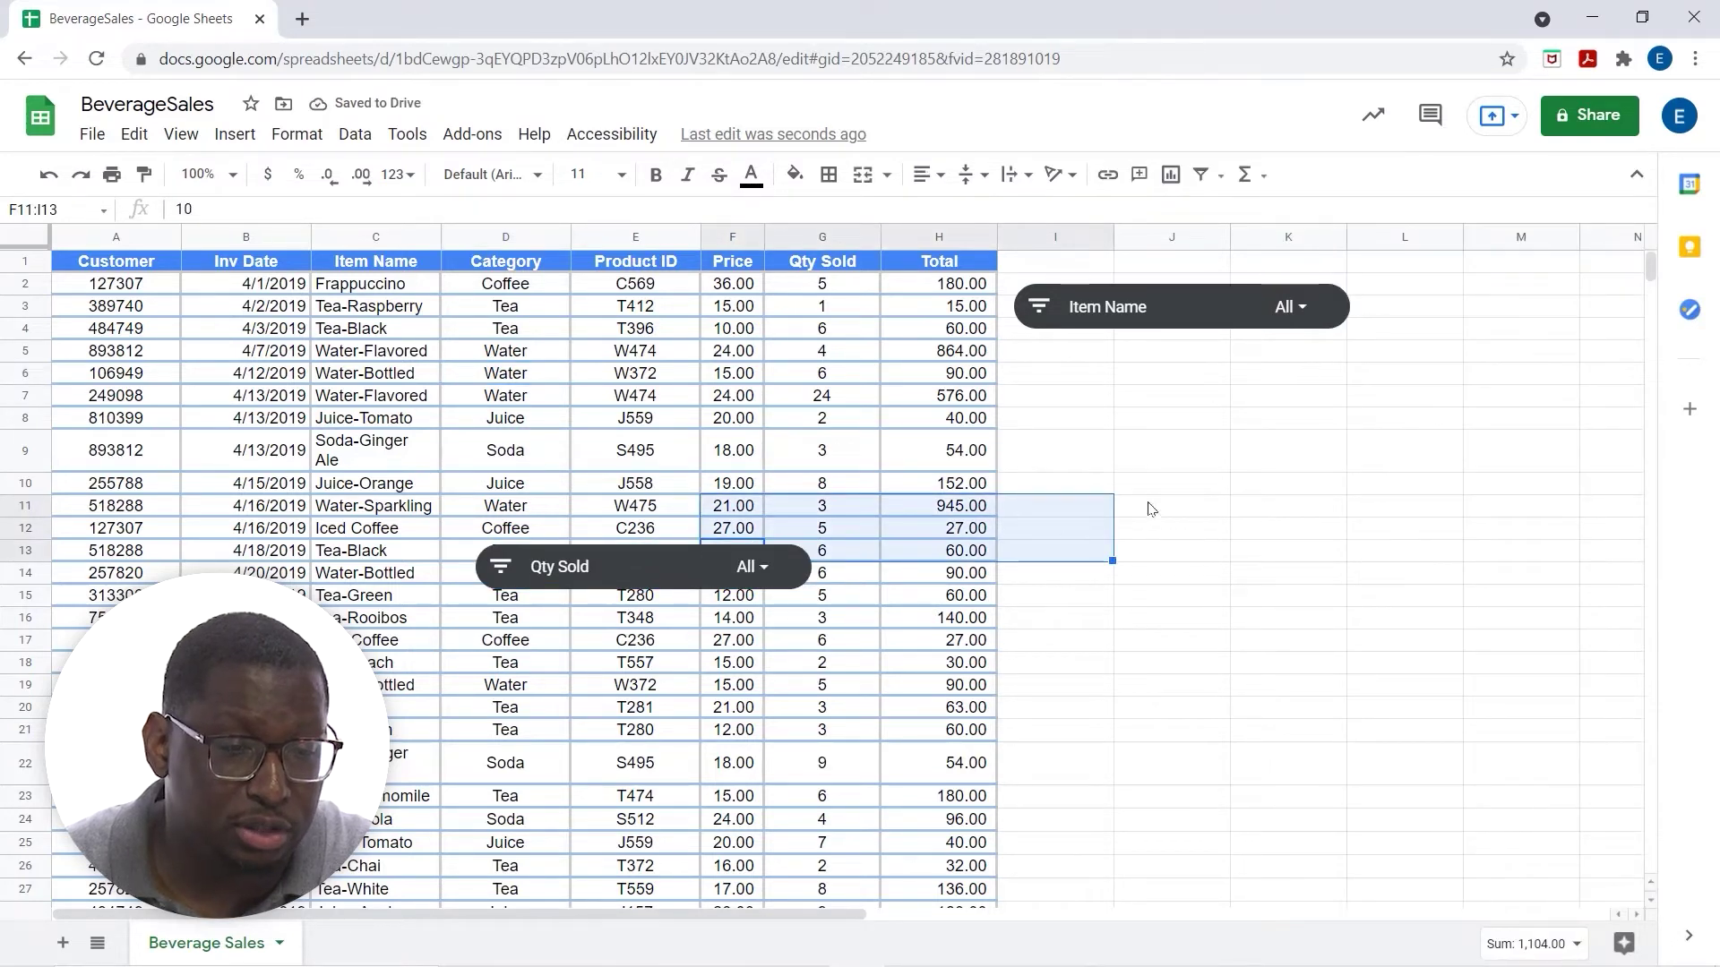
left_click(1071, 457)
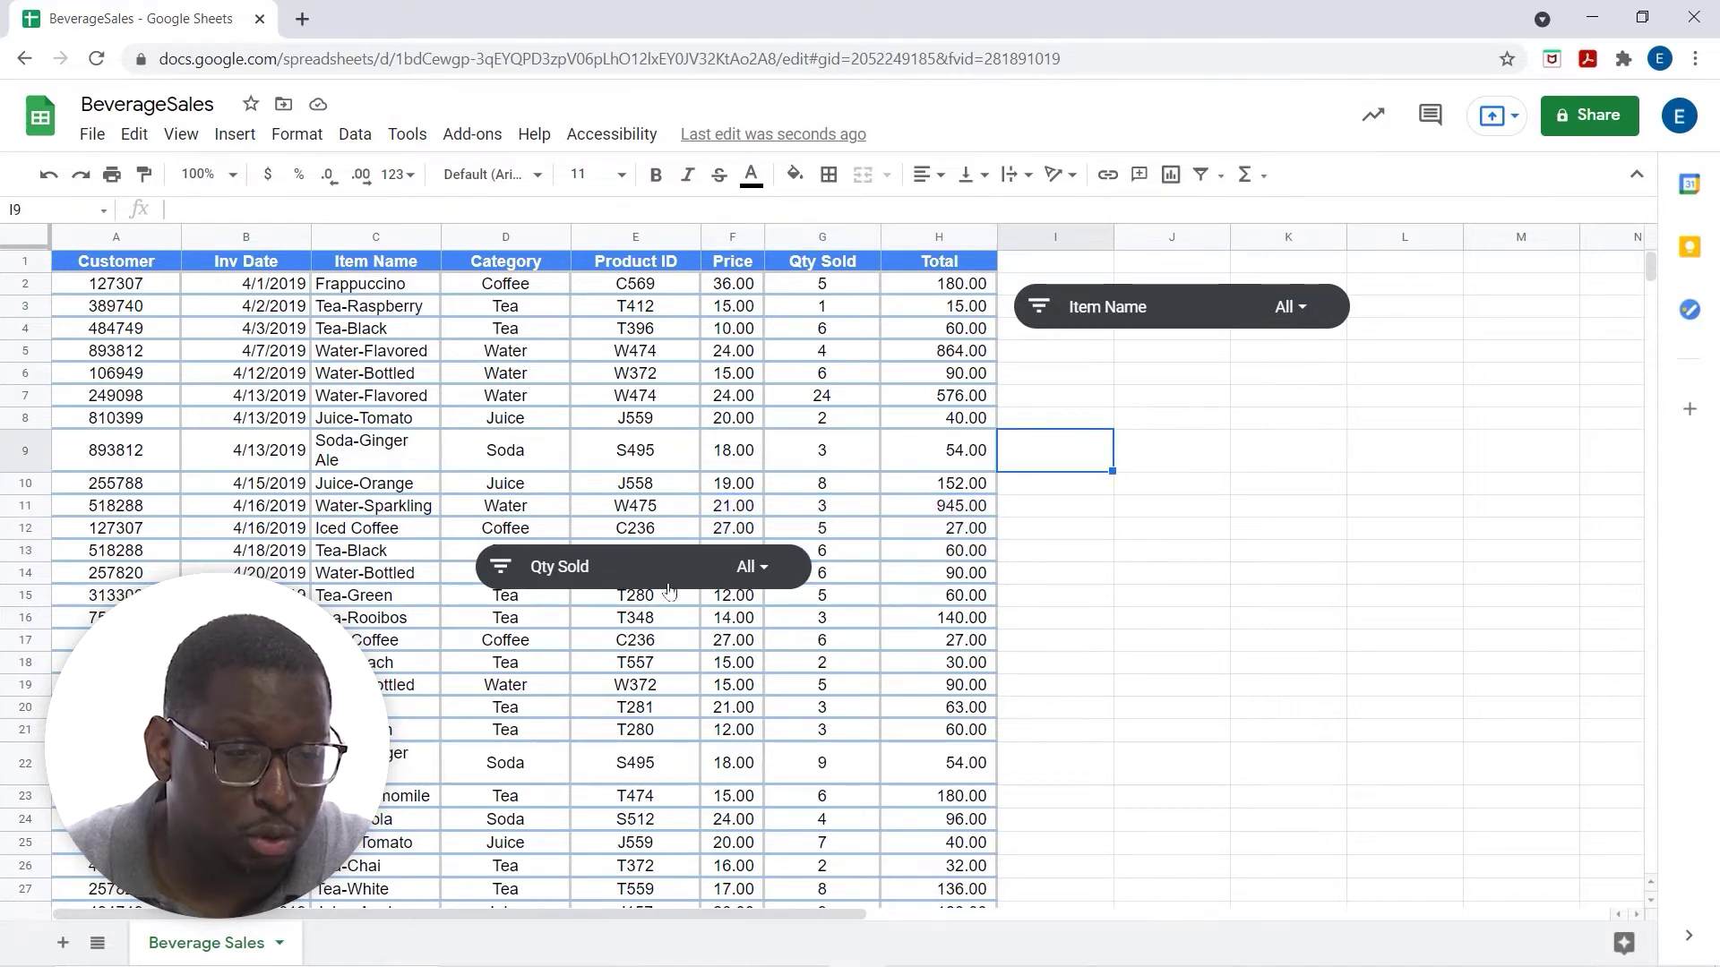
Move the Qty Sold slicer below the Item Name slicer
right_click(686, 584)
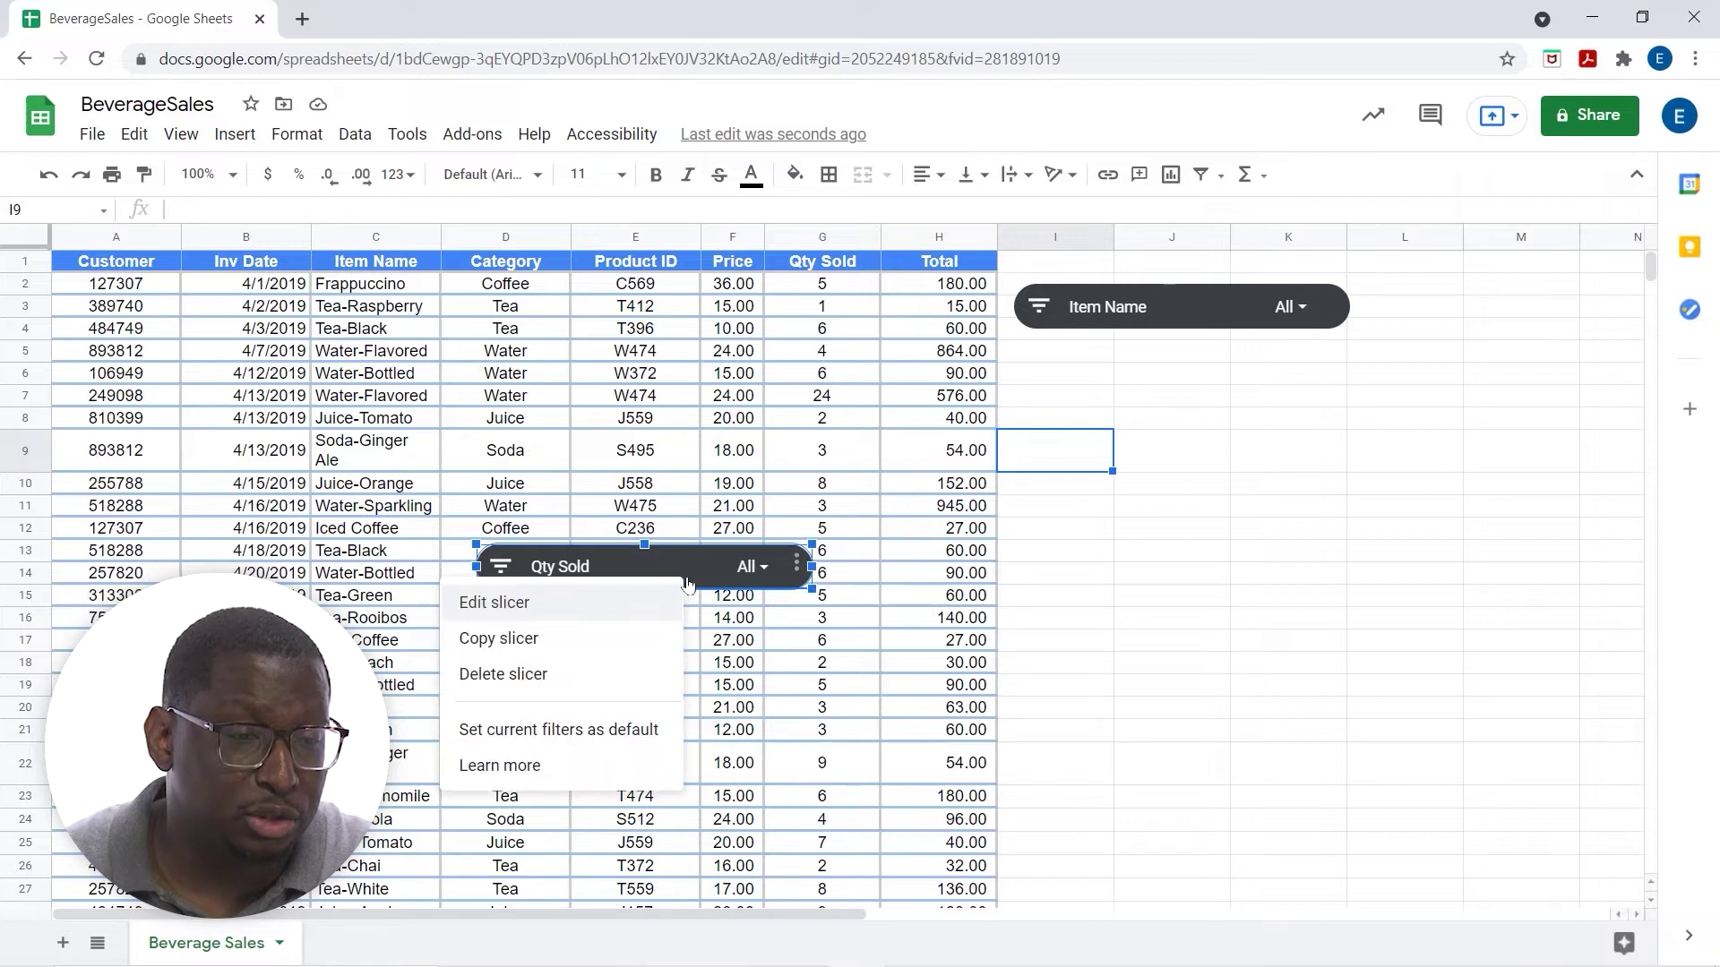
left_click_drag(692, 542, 1238, 381)
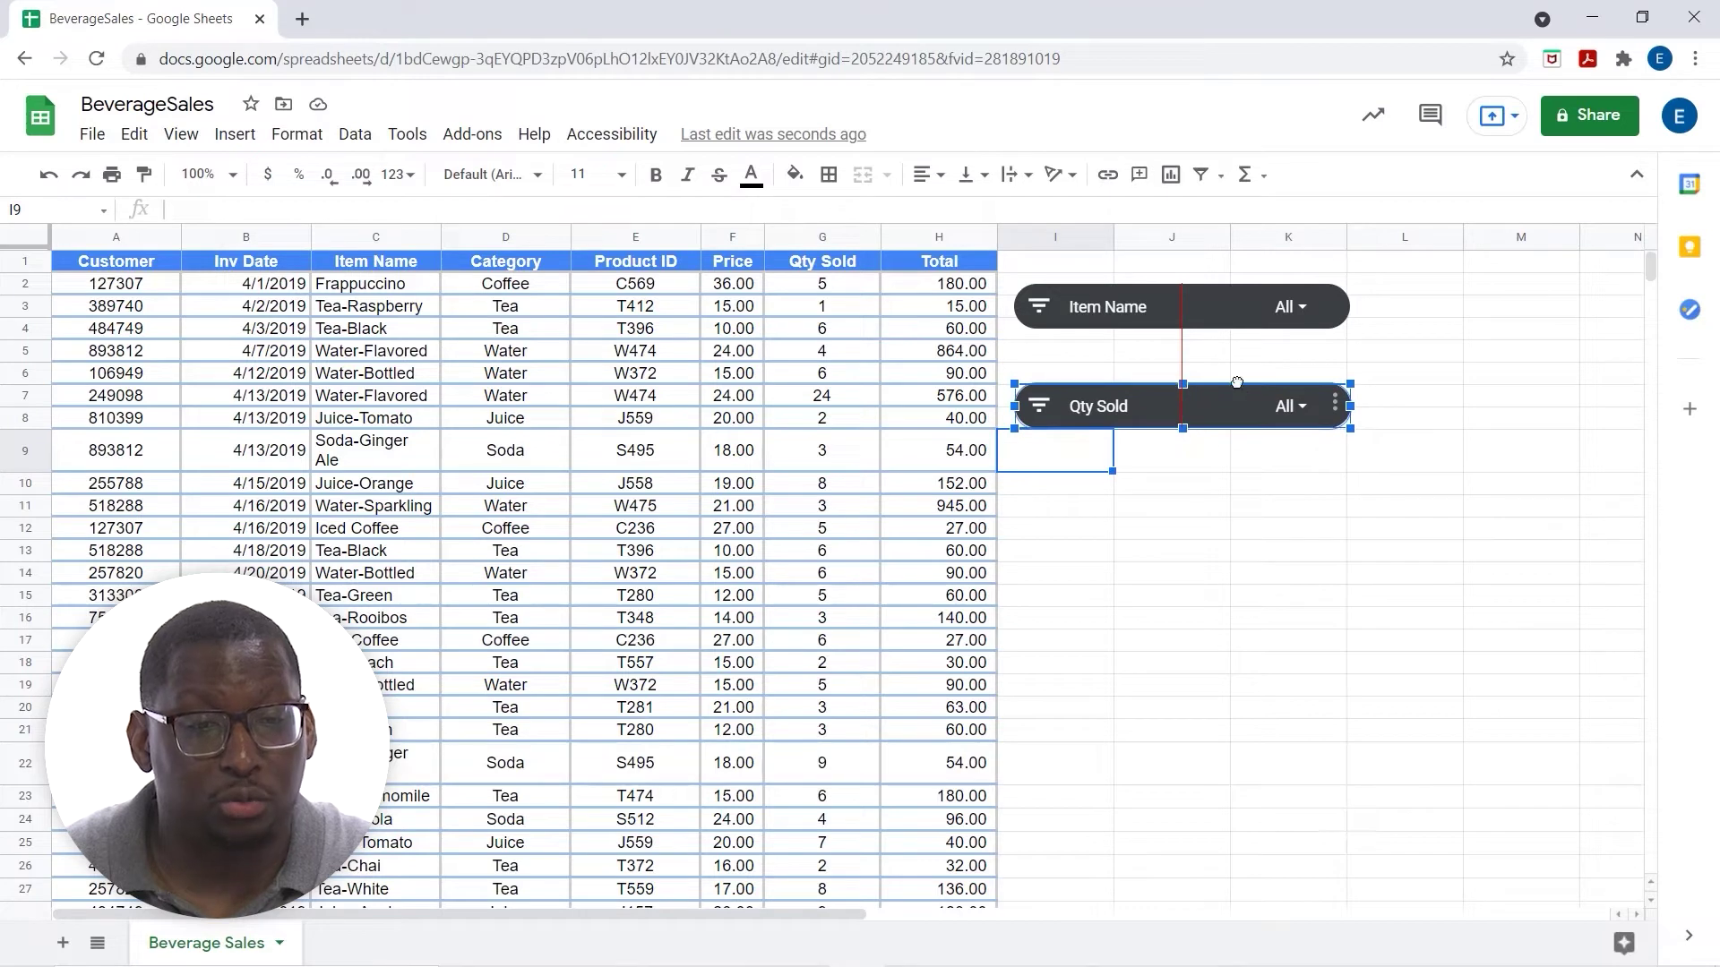
left_click(1189, 611)
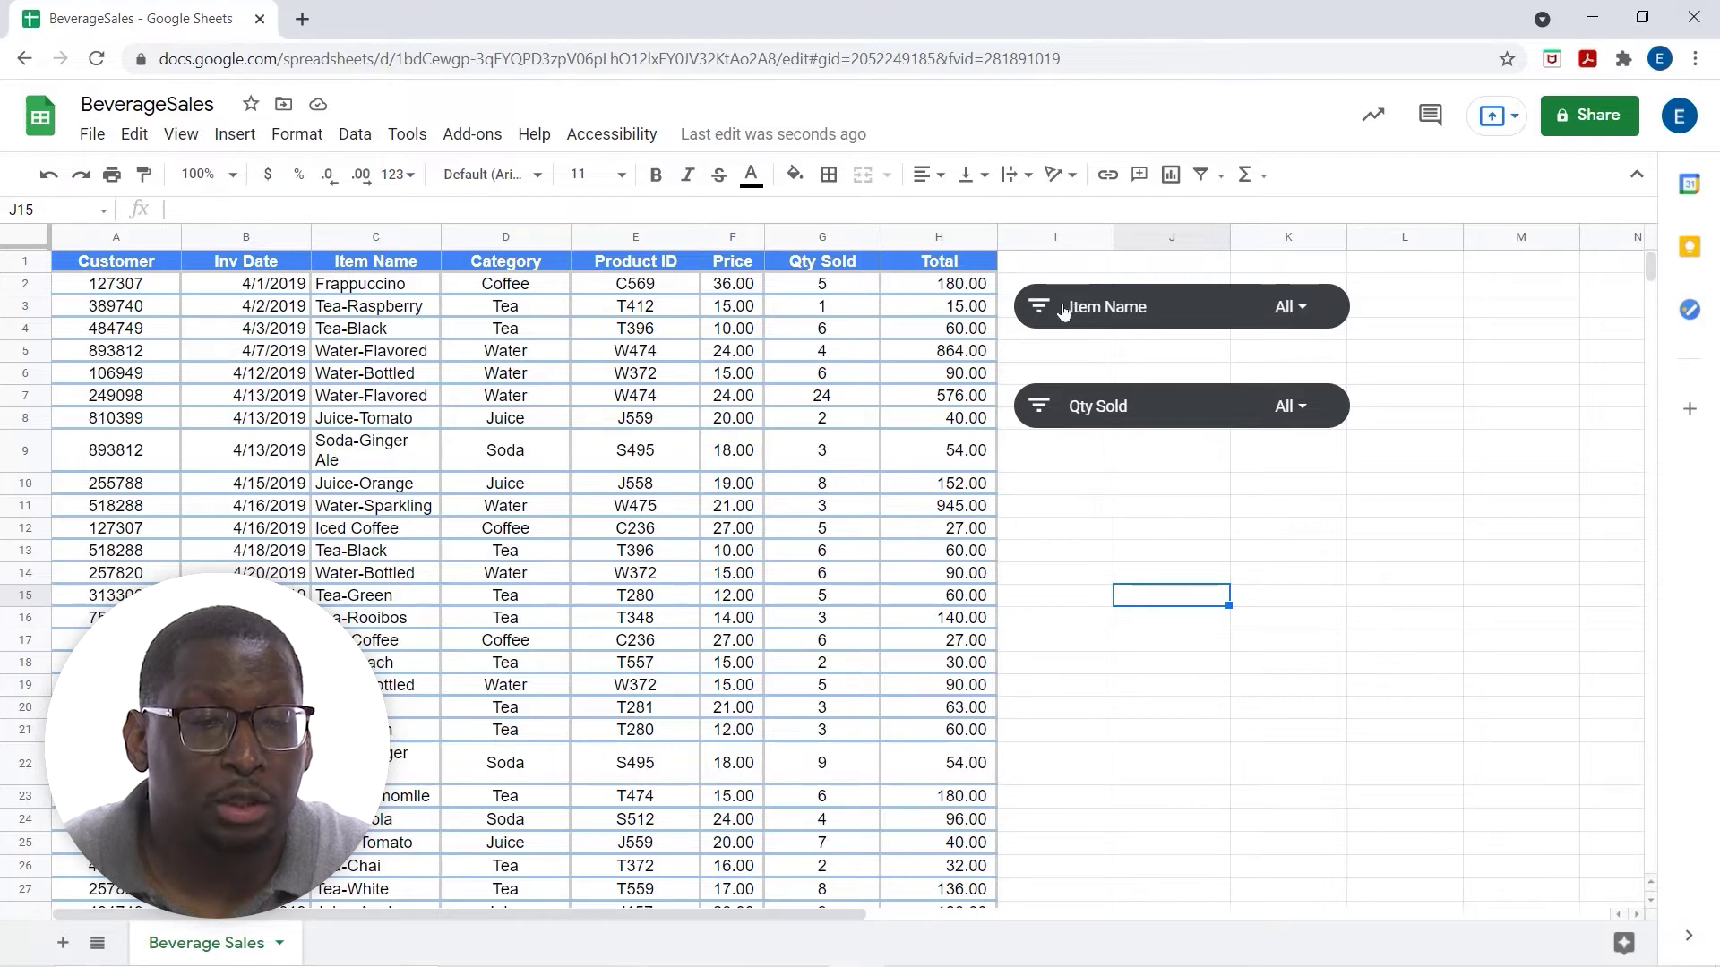
Limit the Item Name slicer to Iced Coffee, Soda-Ginger Ale, Tea-Raspberry and Water-Bottled
left_click(1301, 309)
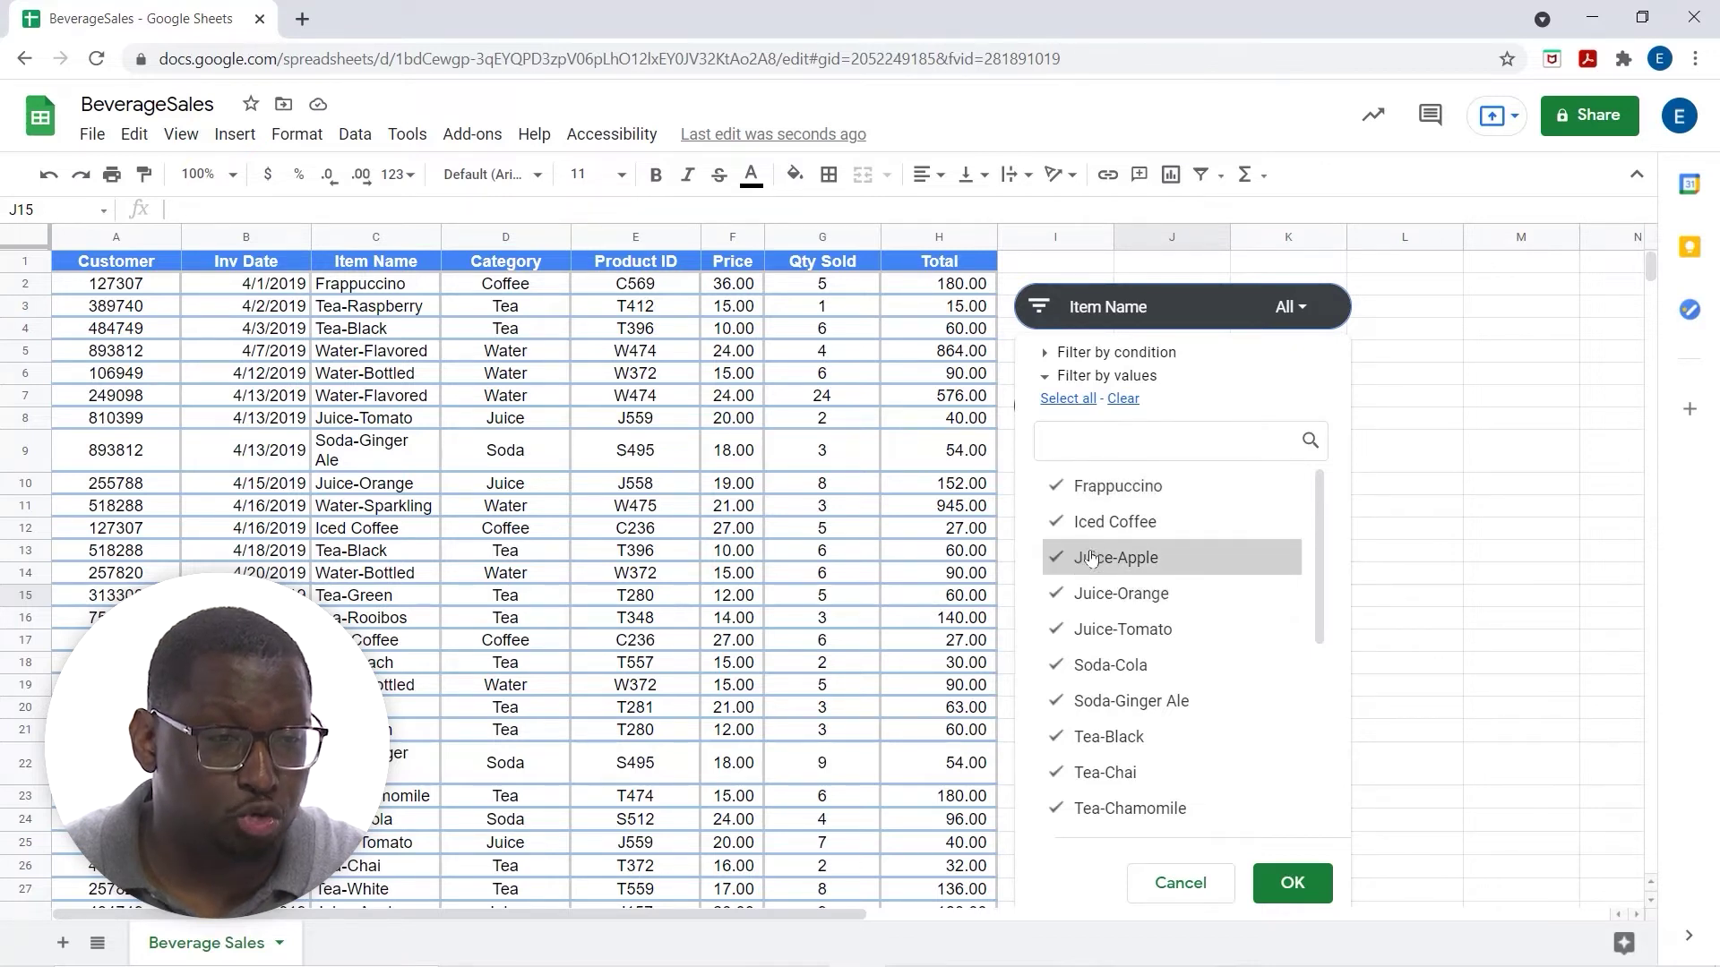
left_click(1125, 400)
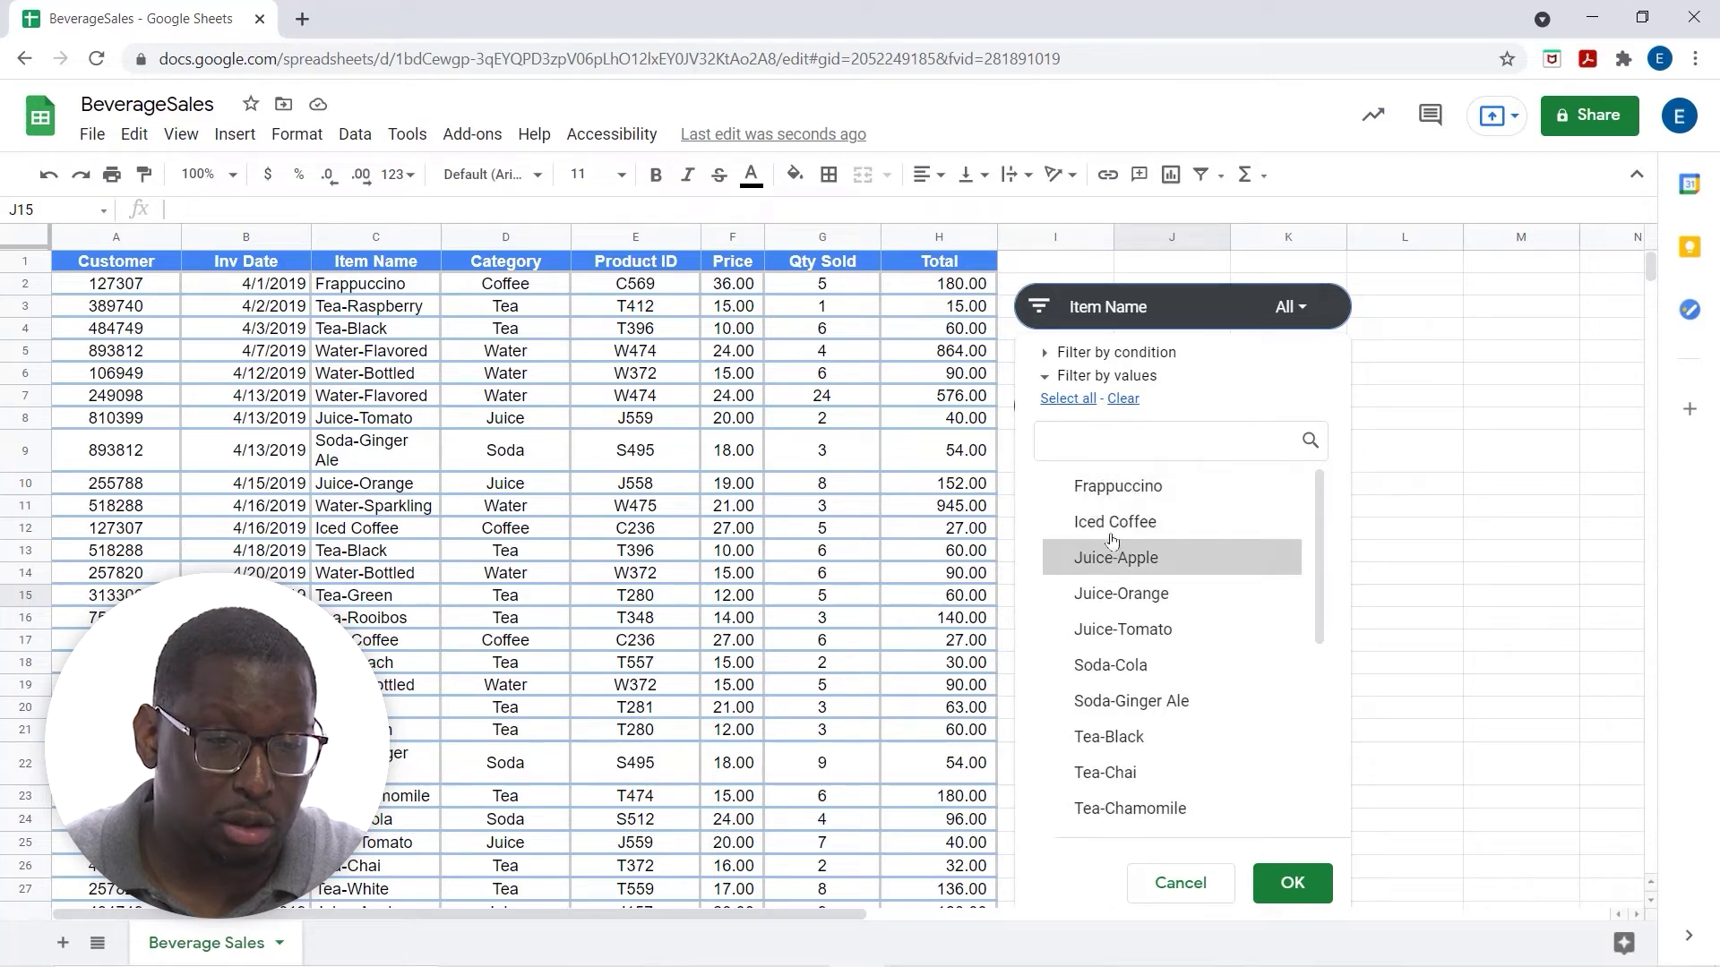
left_click(1055, 527)
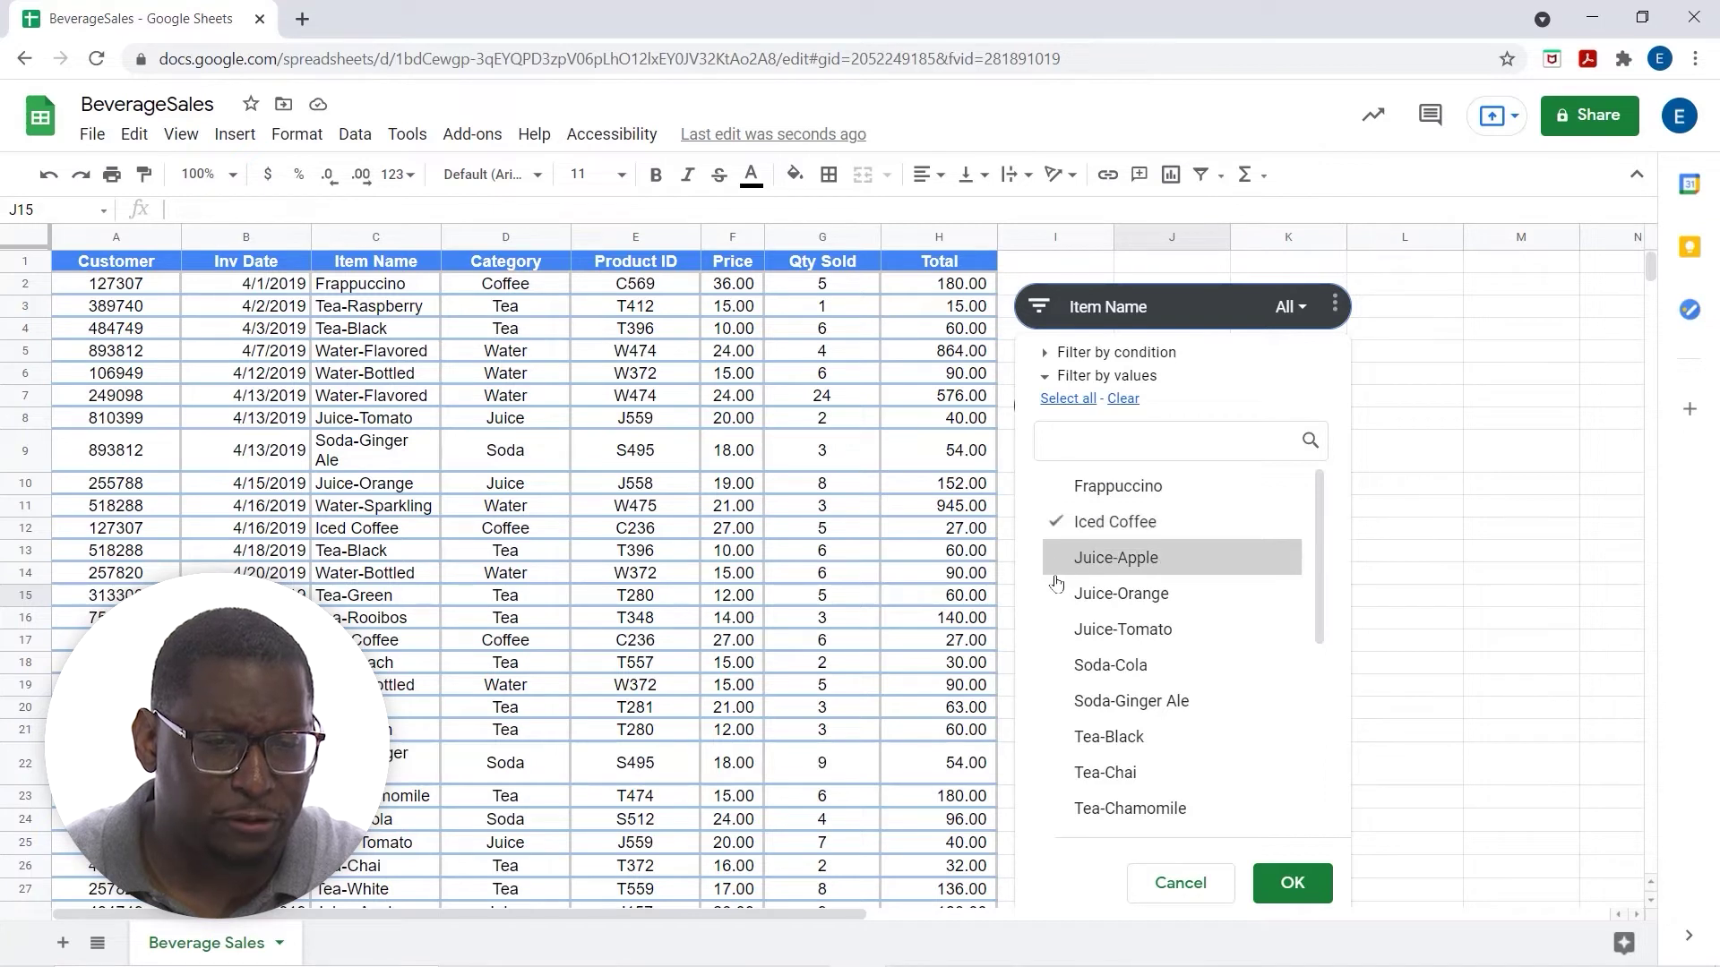
left_click(1059, 697)
scroll(1143, 691, "down", 4)
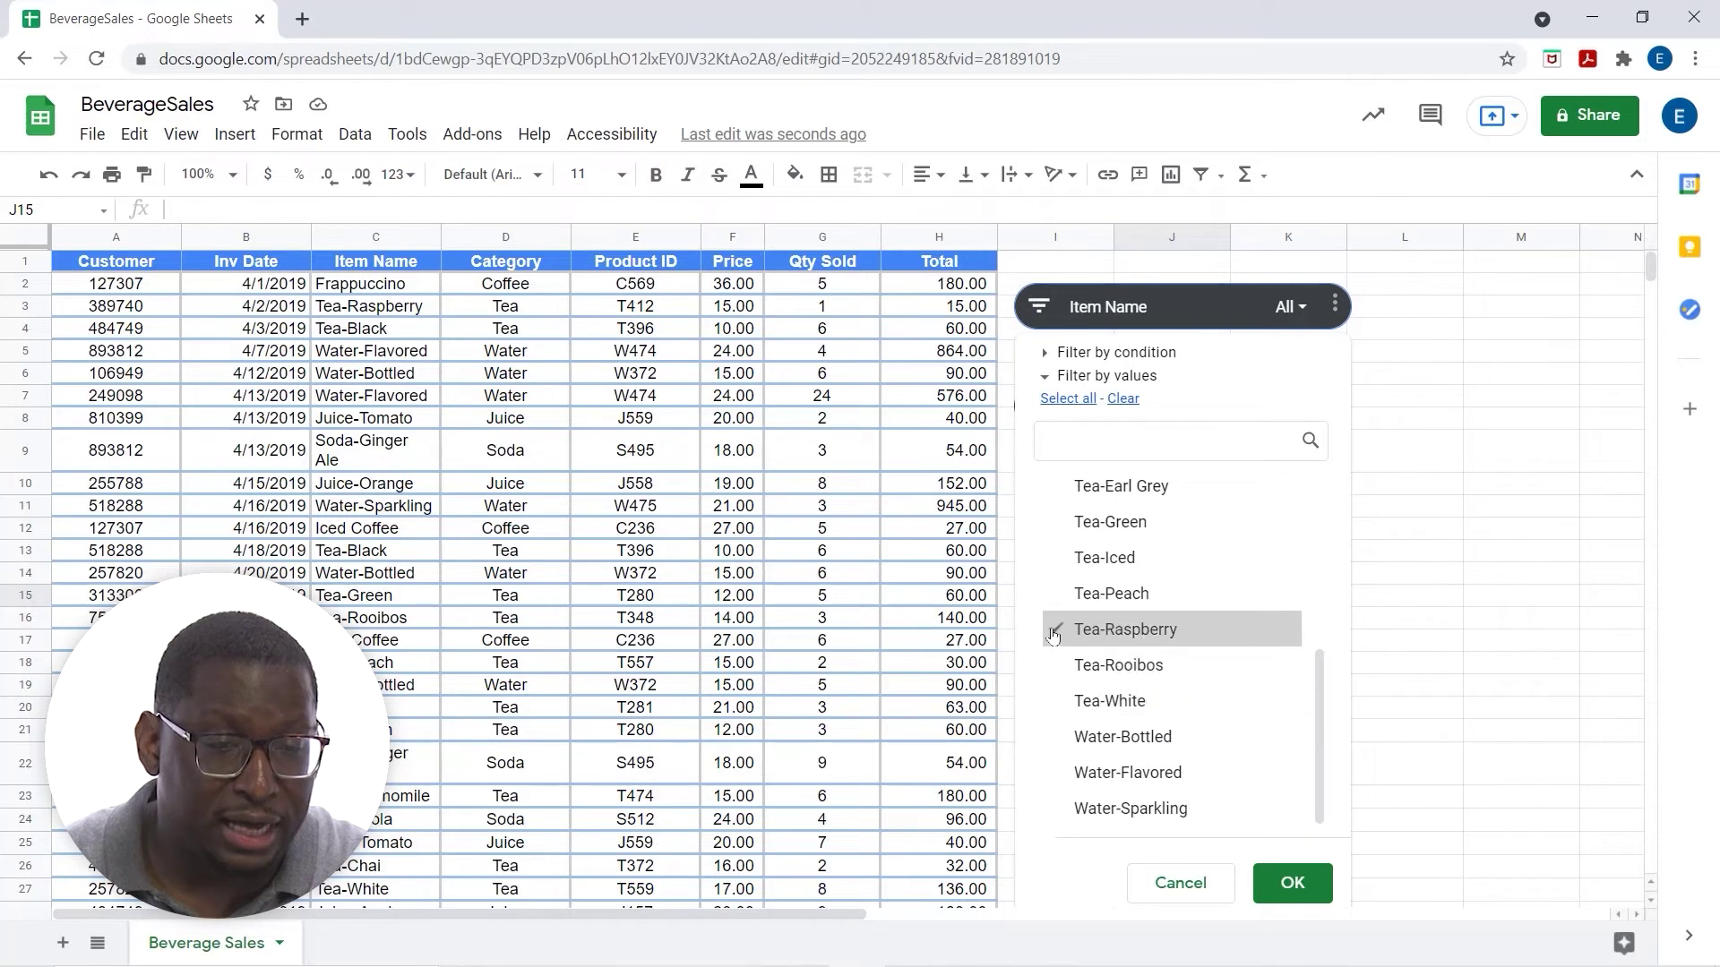
left_click(1062, 737)
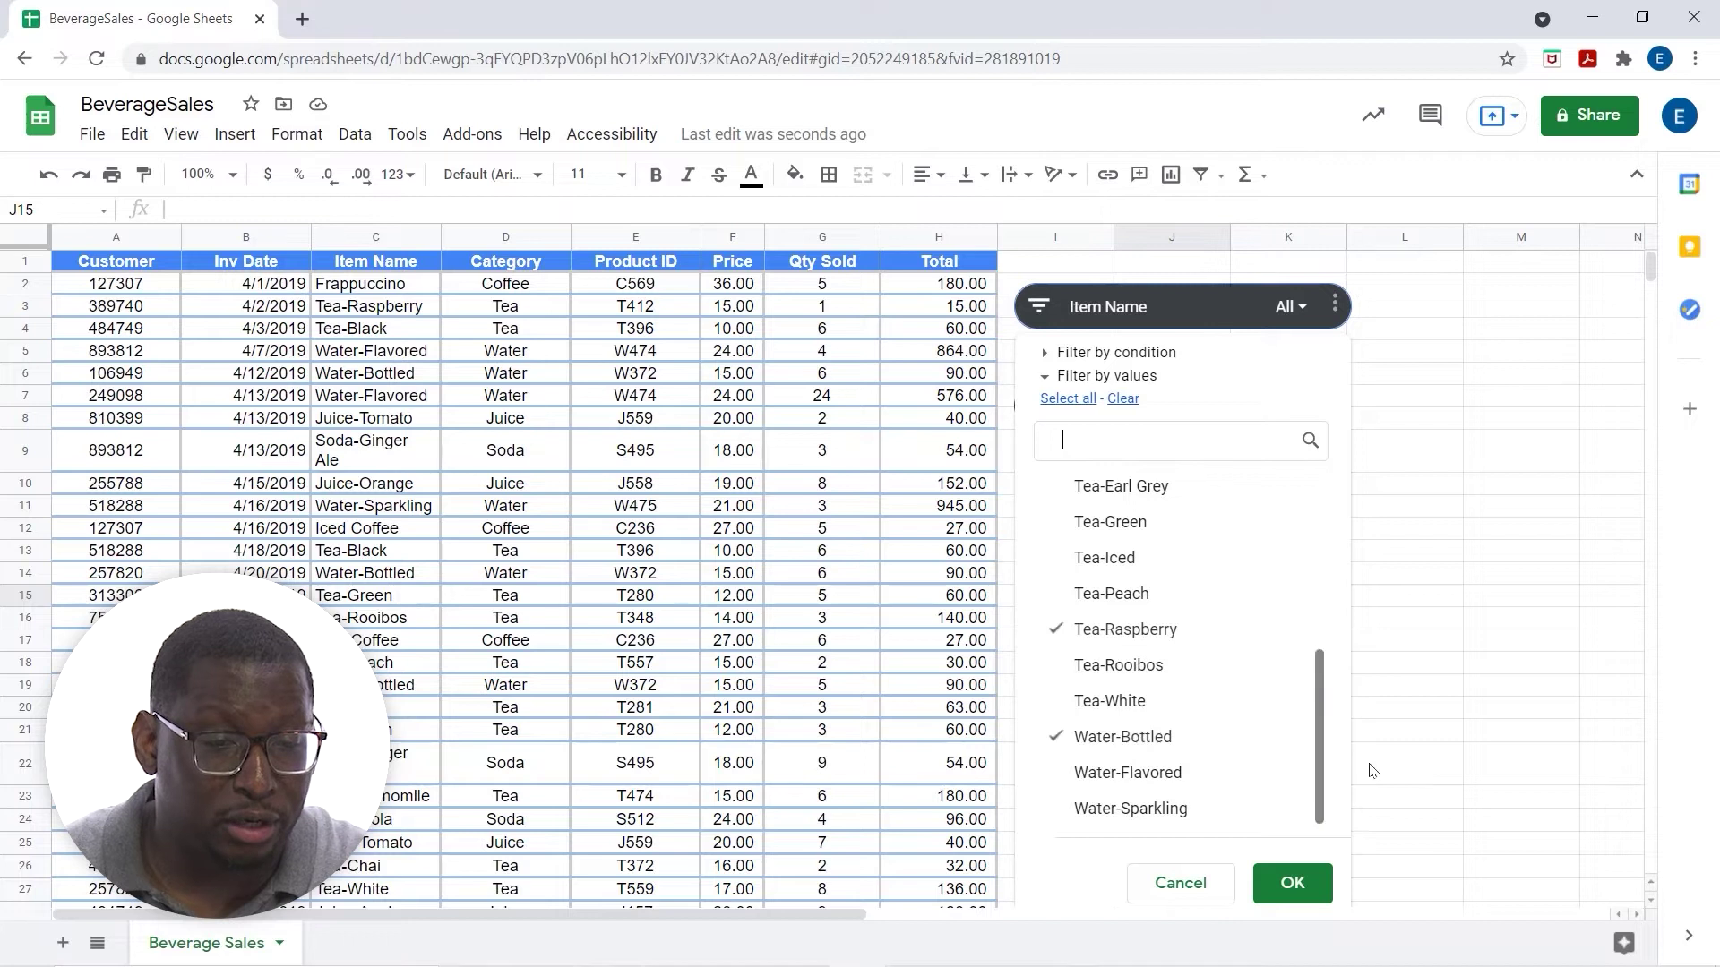
left_click(1286, 885)
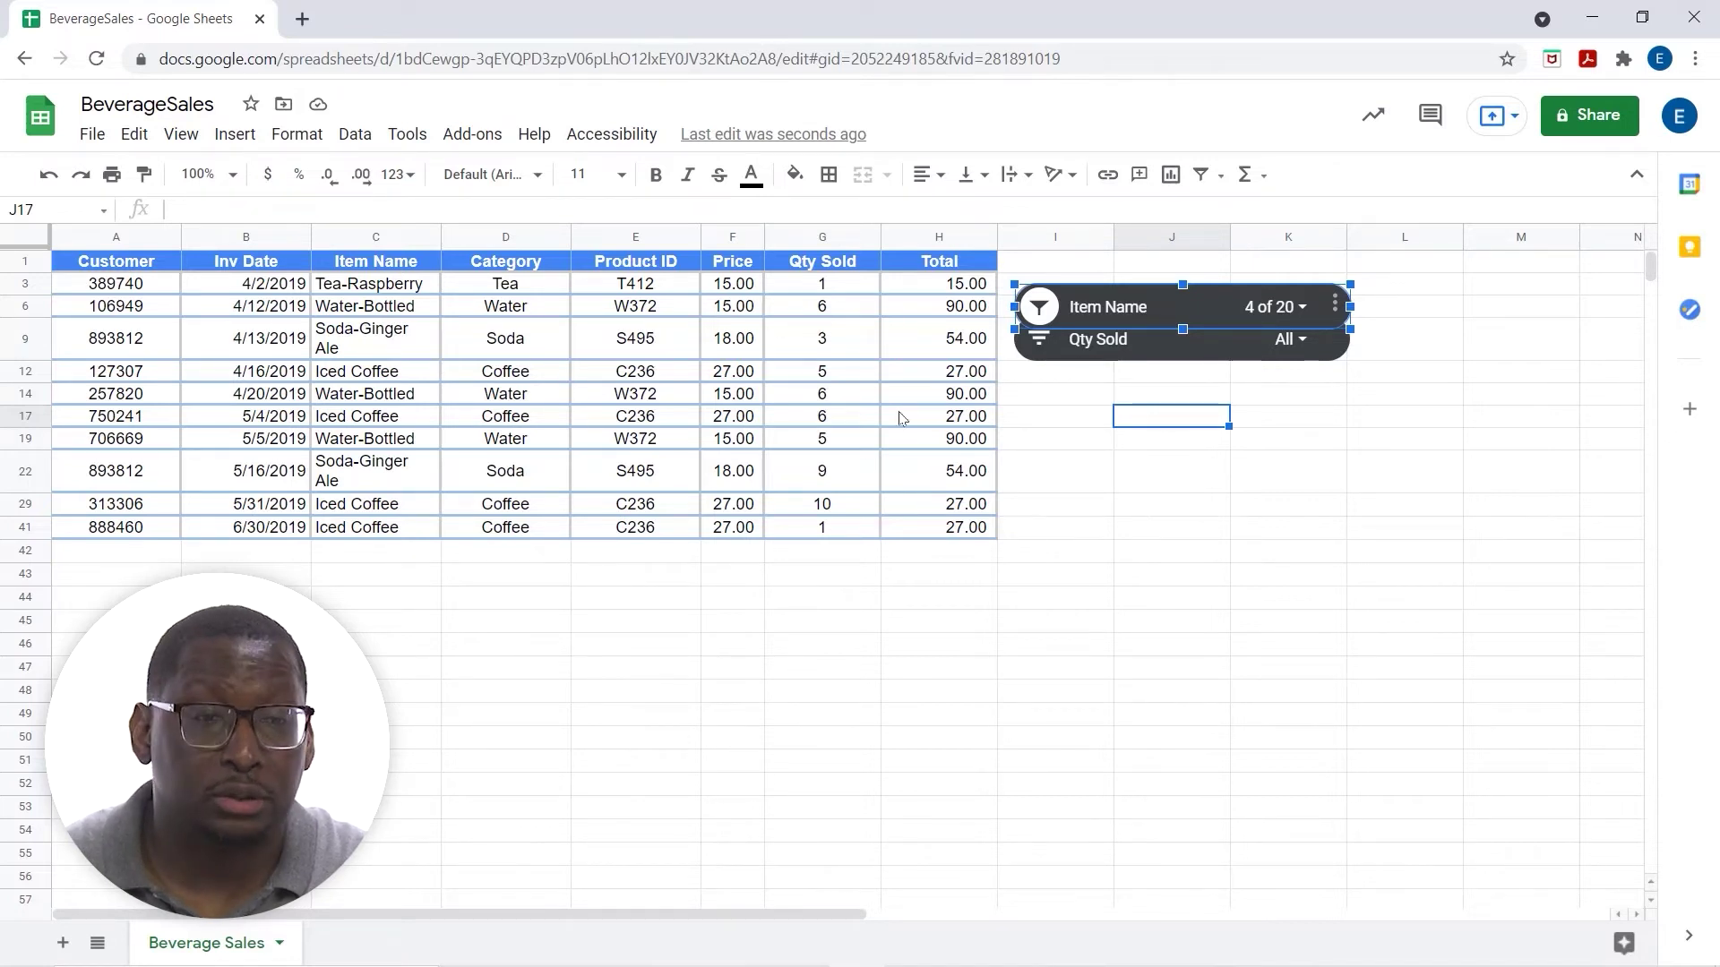
Shift the Qty Sold slicer down and give it a 'Less than or equal to' 5 condition
right_click(1173, 351)
left_click_drag(1219, 363, 1219, 416)
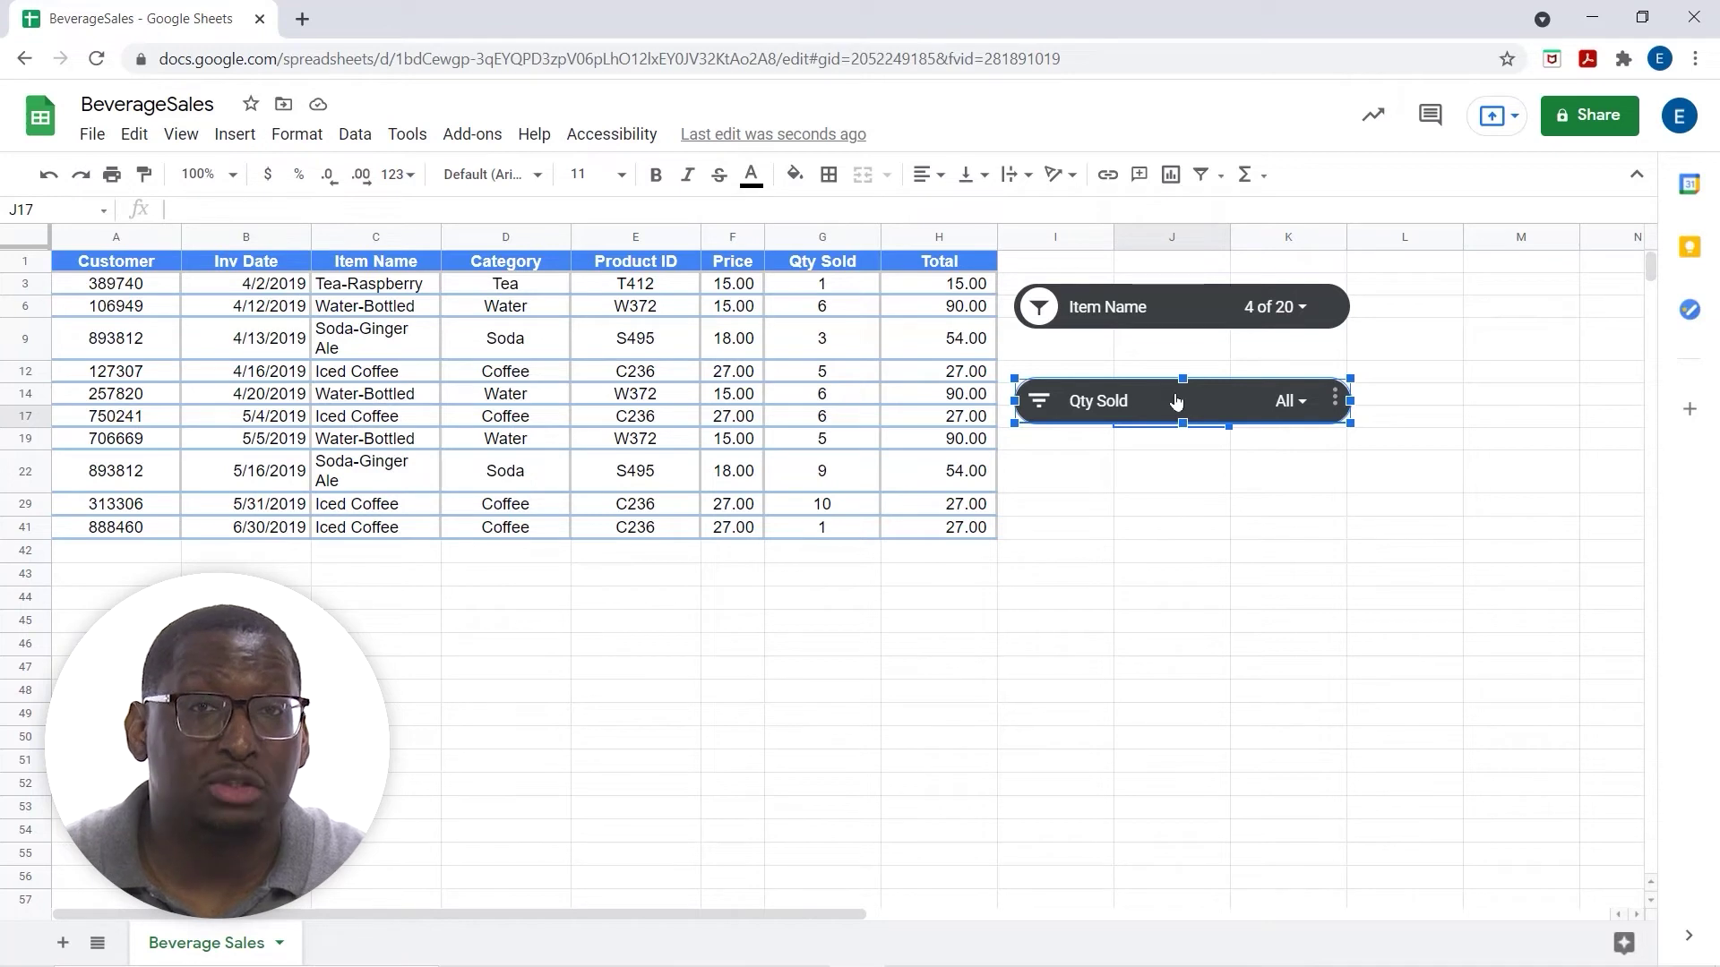
left_click(1292, 402)
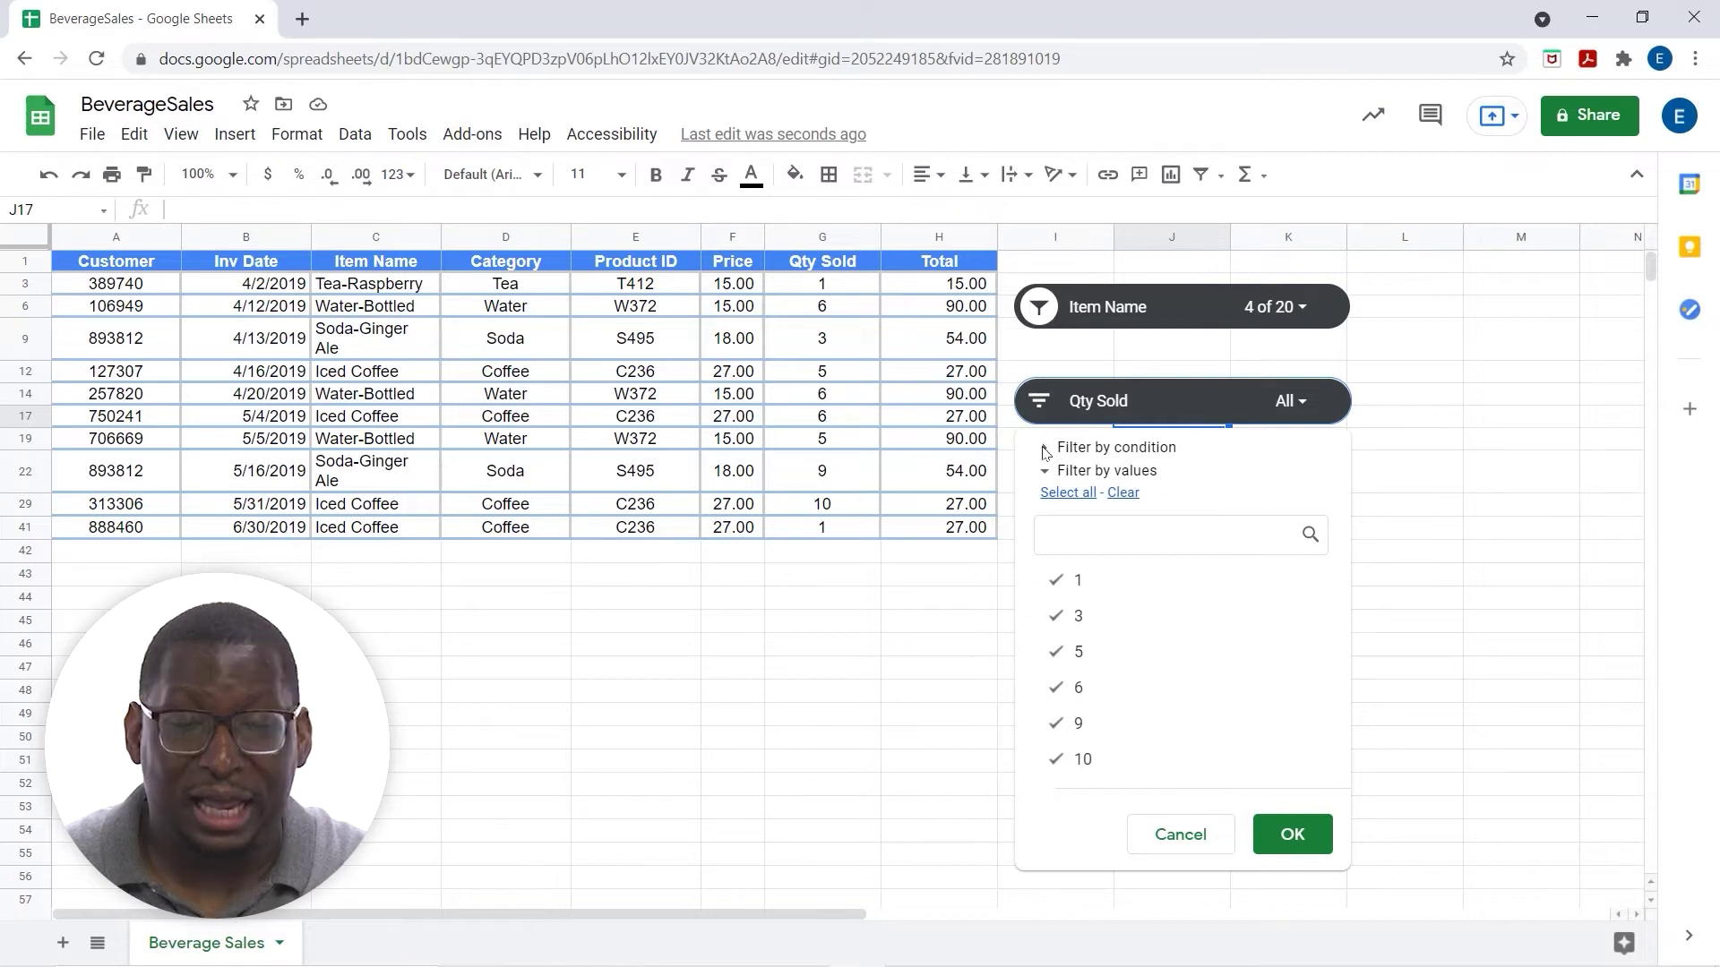
left_click(1046, 447)
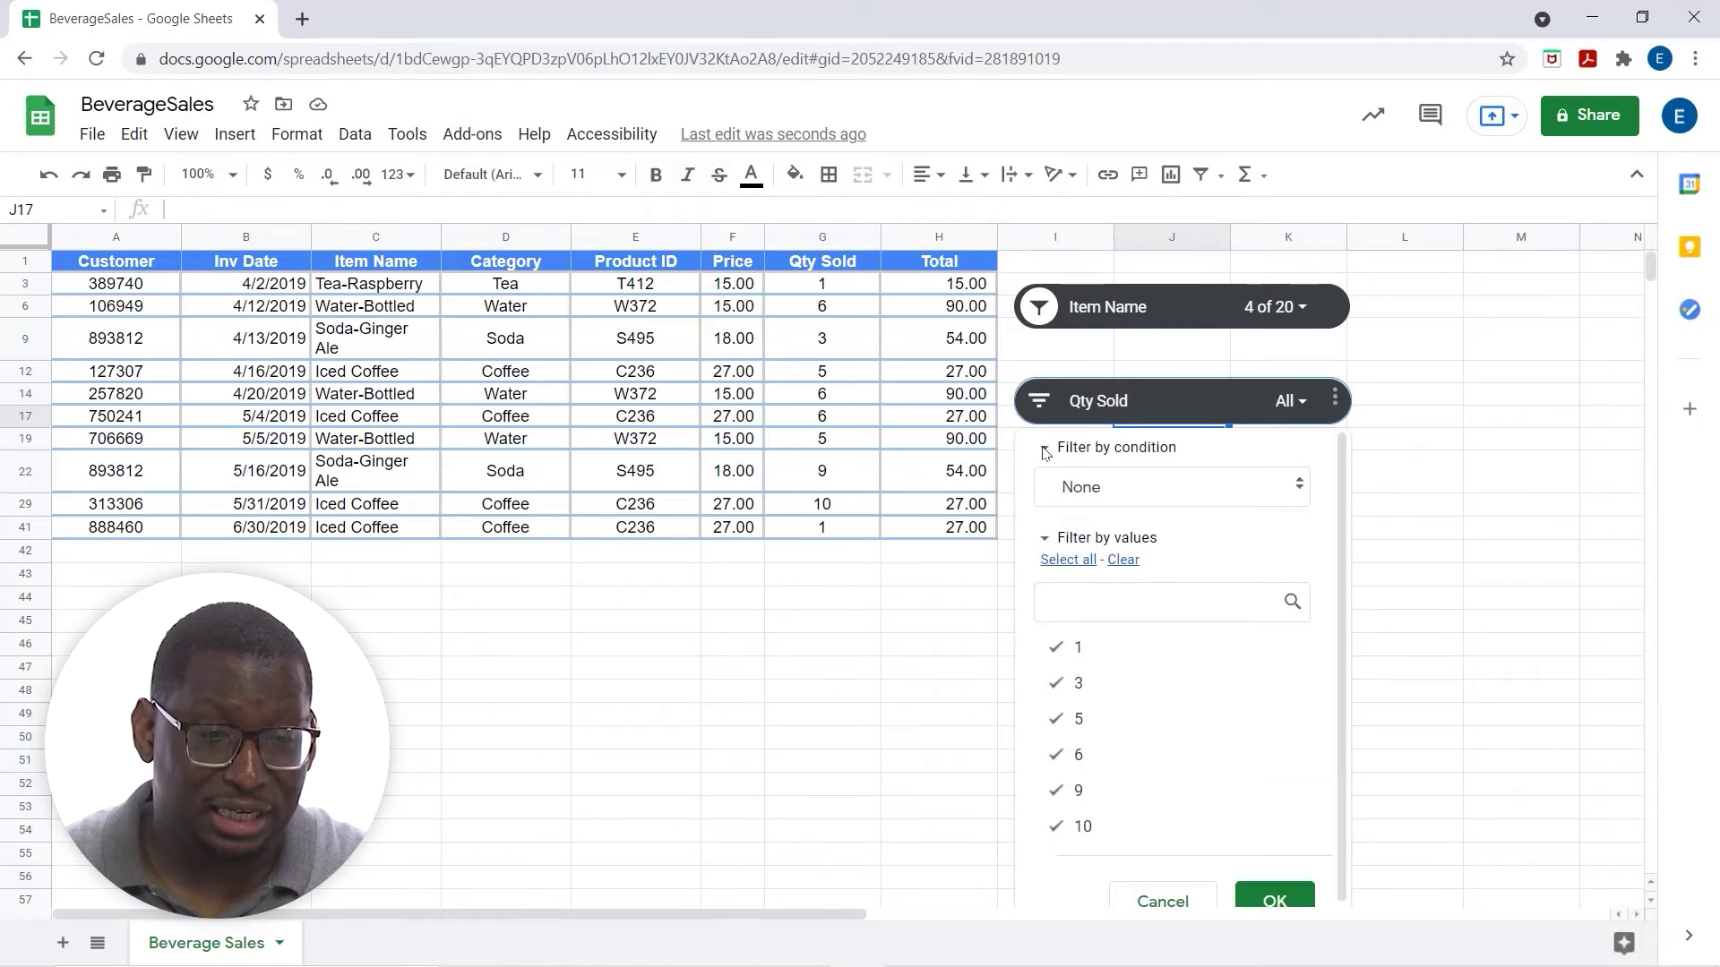
left_click(1241, 484)
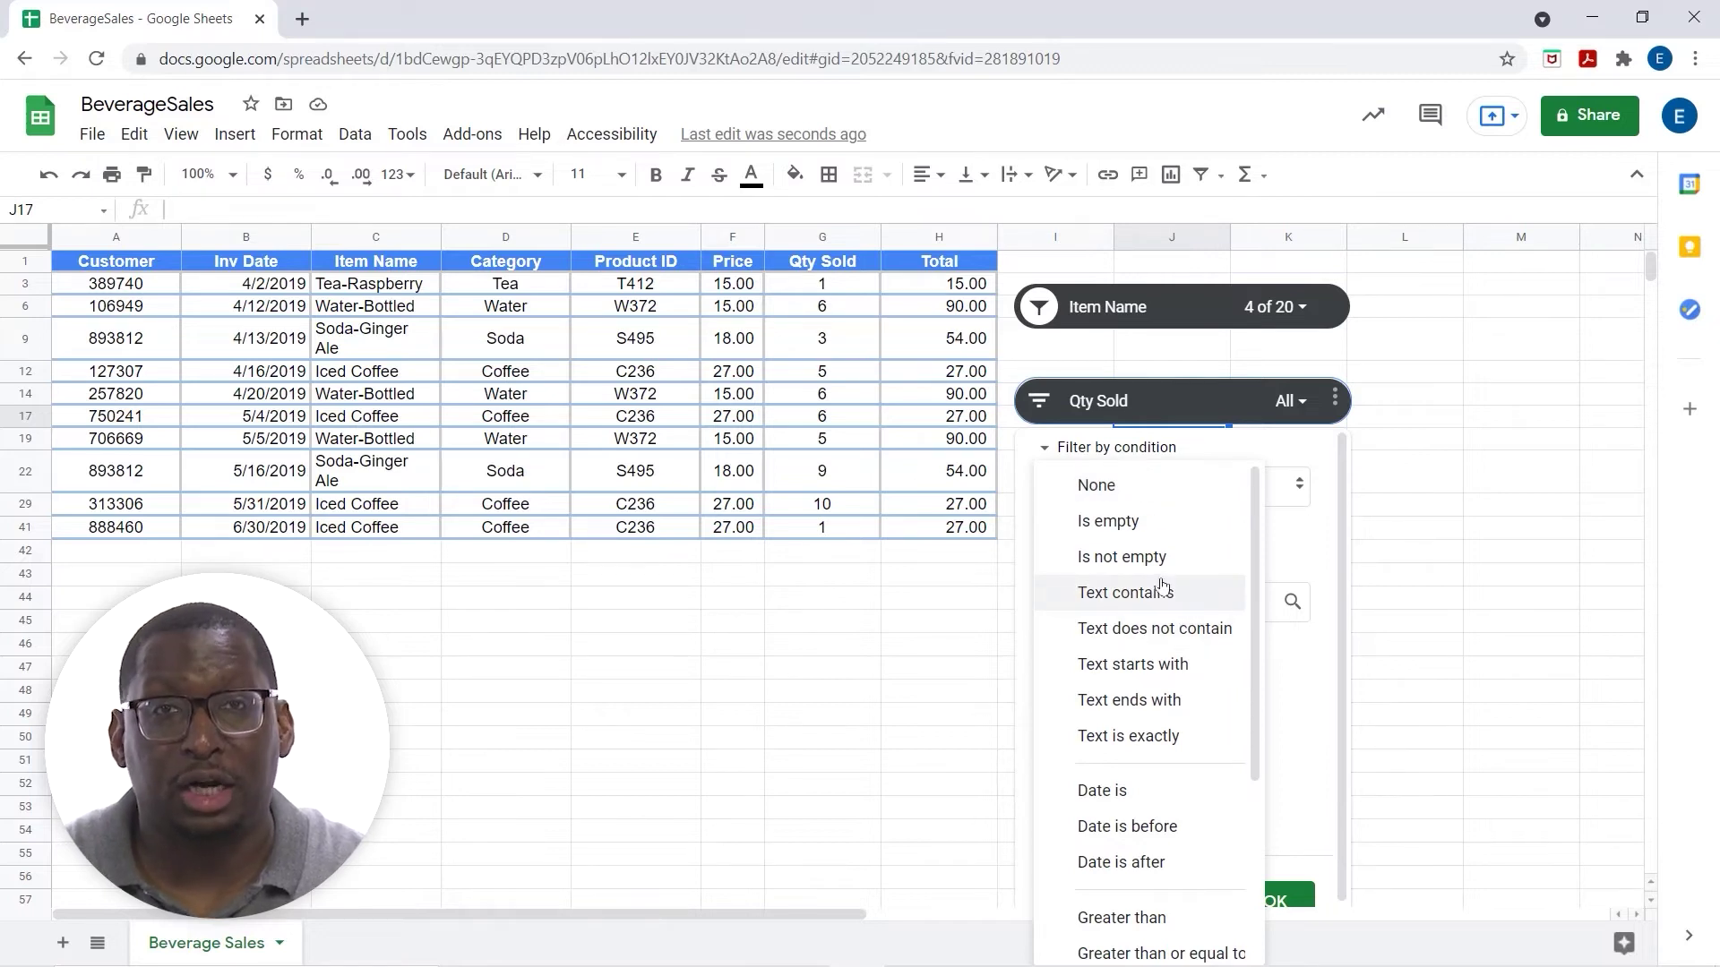
scroll(1142, 588, "down", 3)
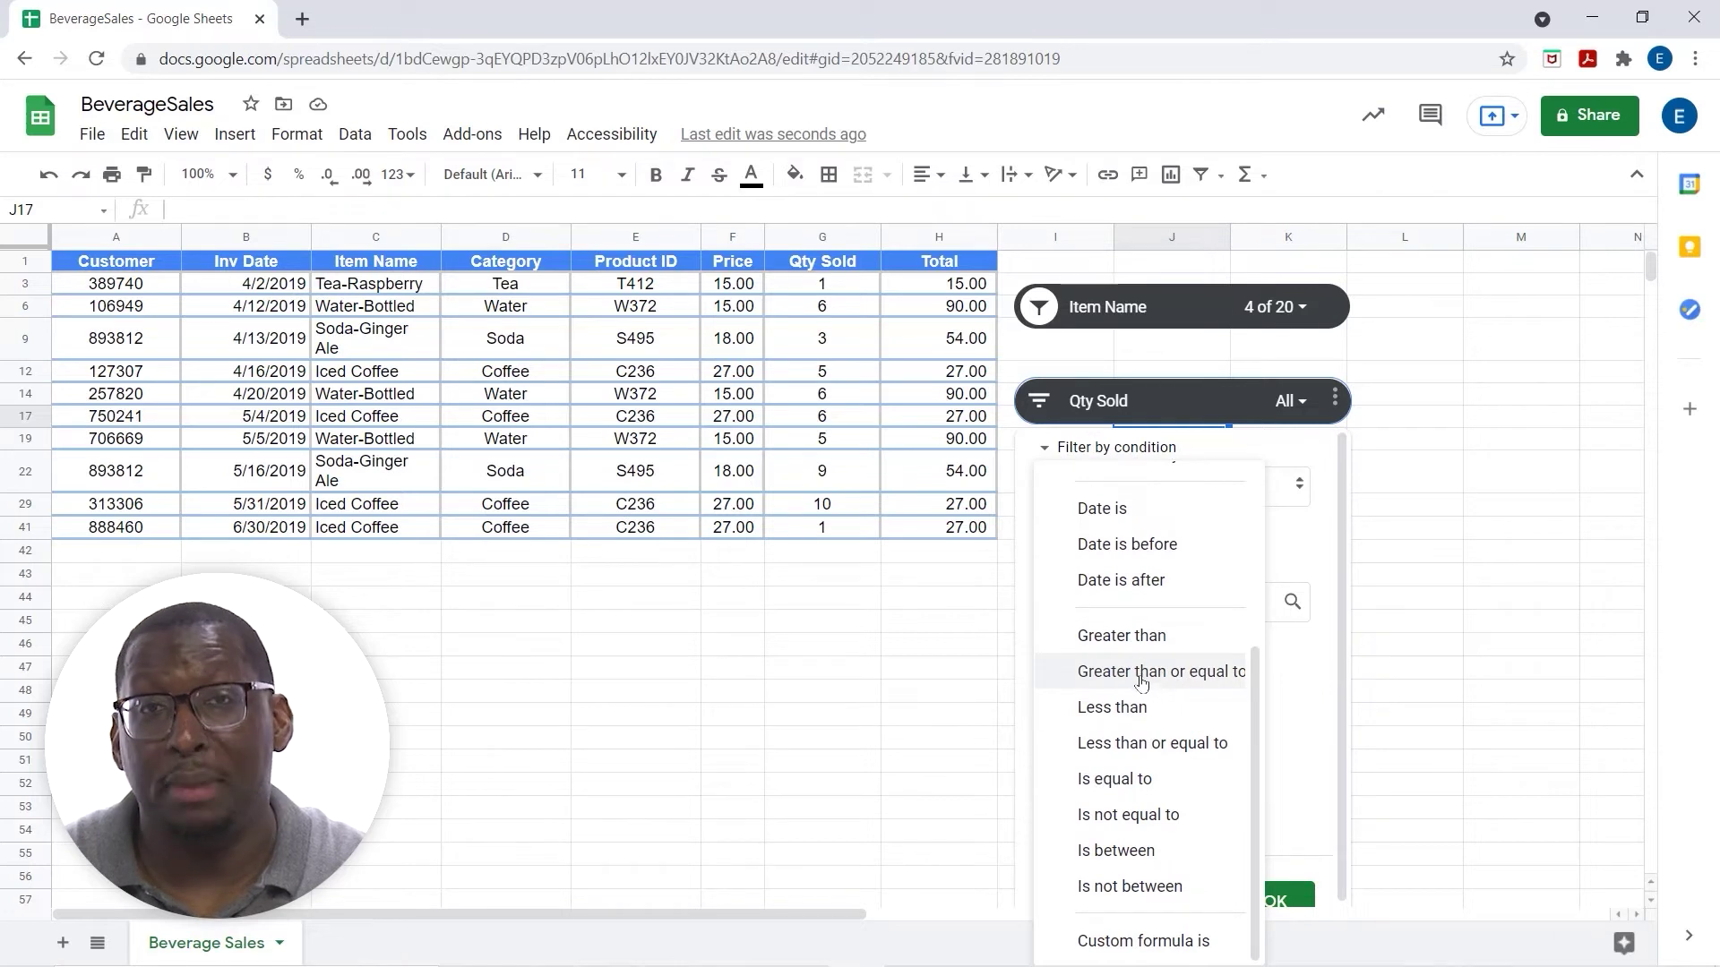
left_click(1115, 742)
left_click(1151, 529)
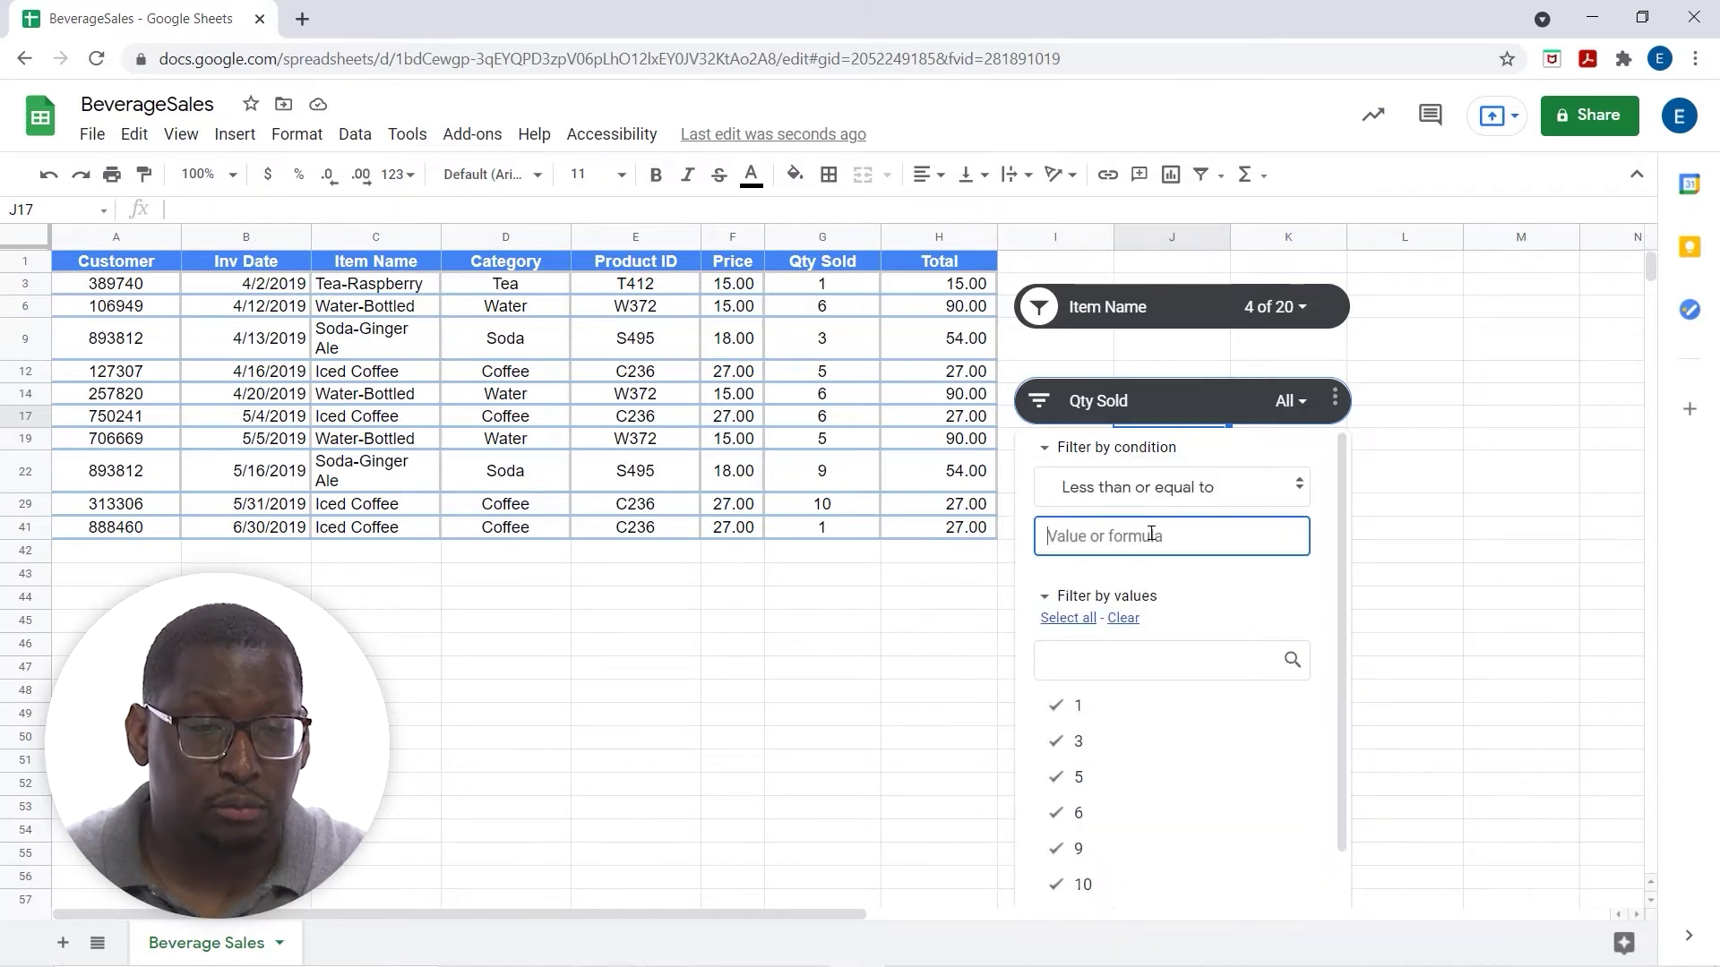
type("5")
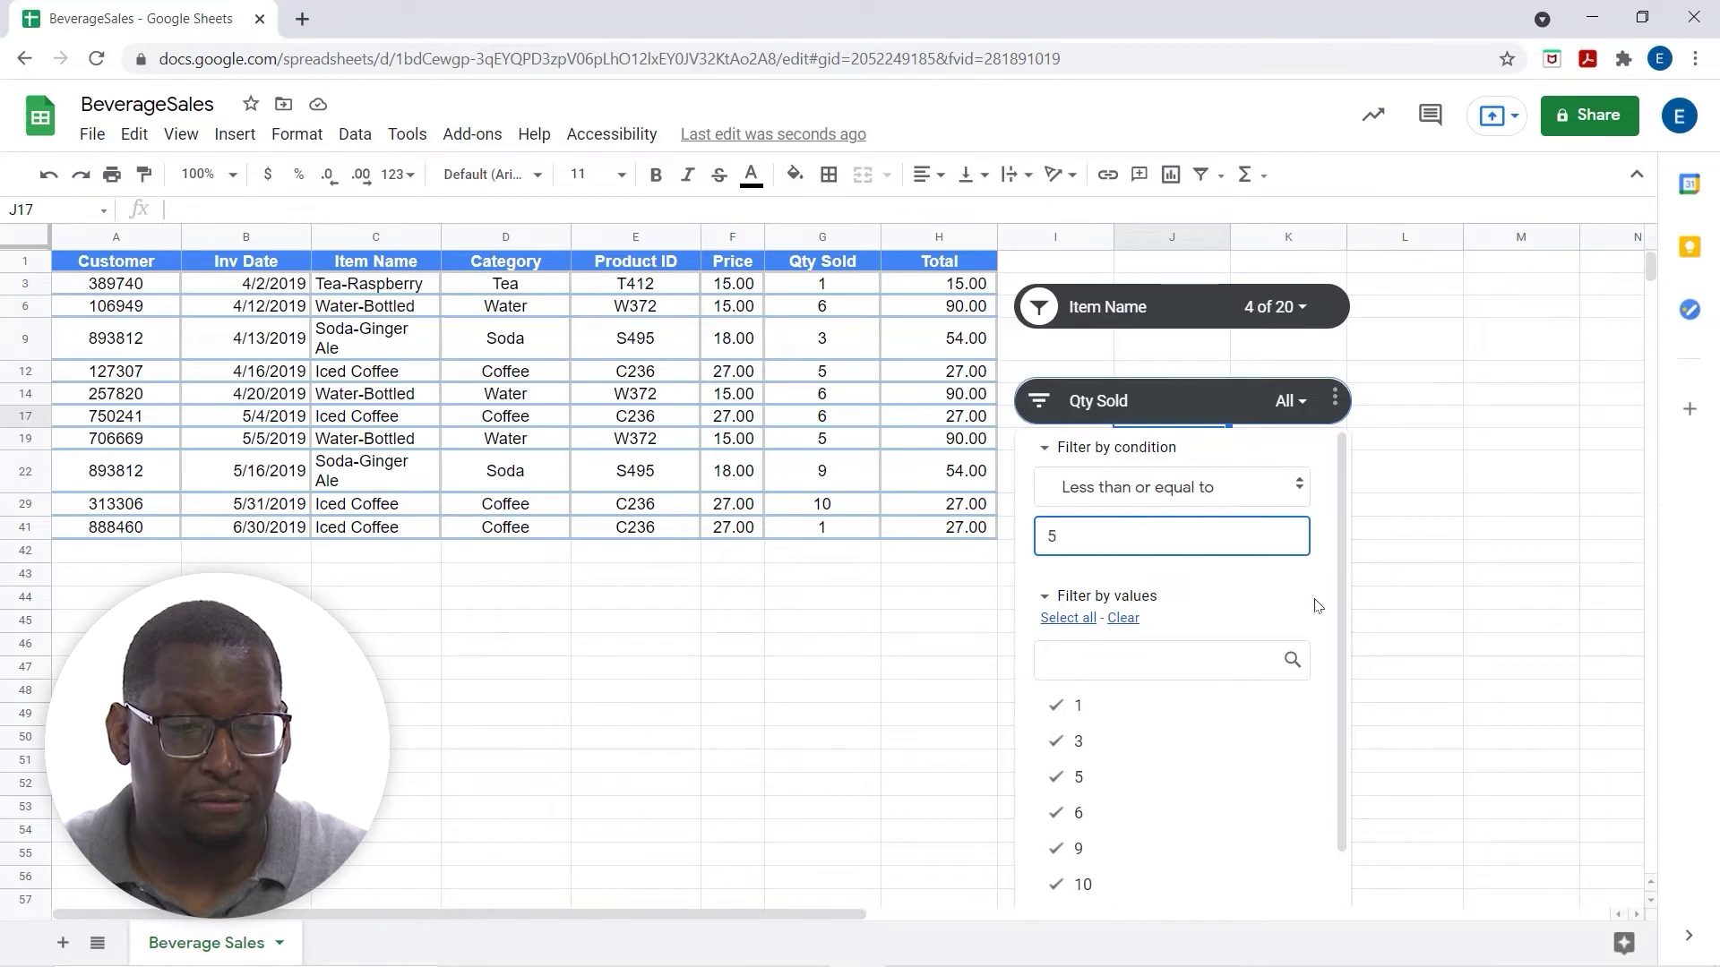
scroll(1317, 606, "down", 2)
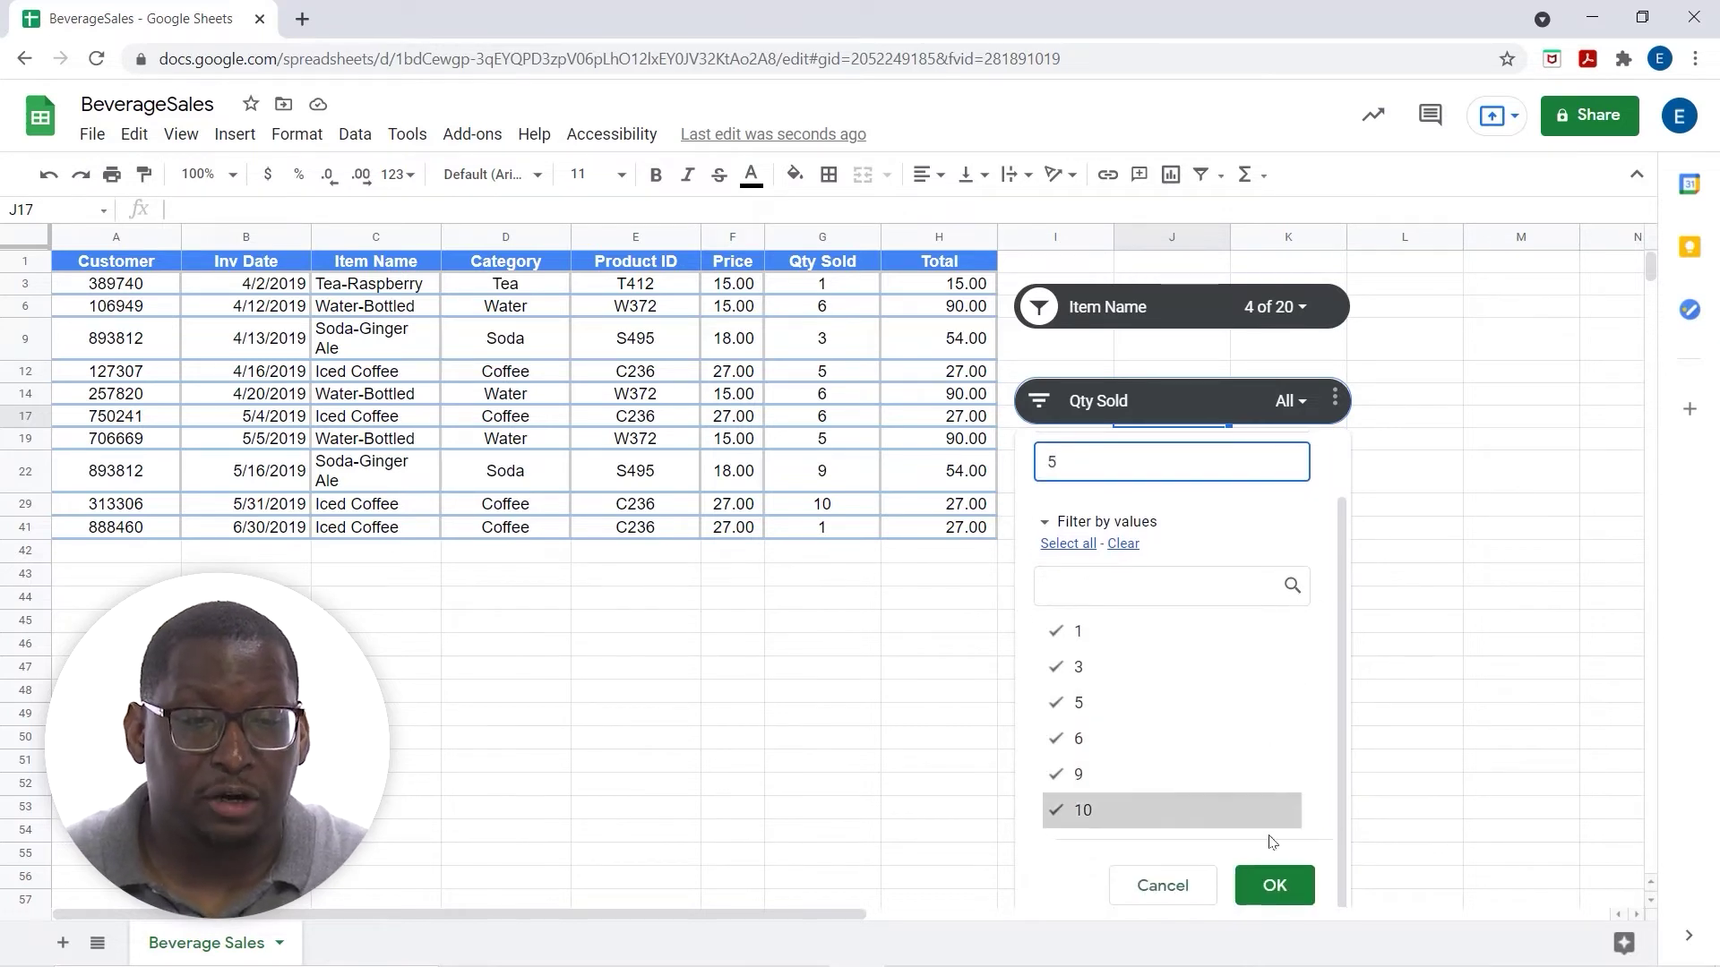
left_click(1272, 885)
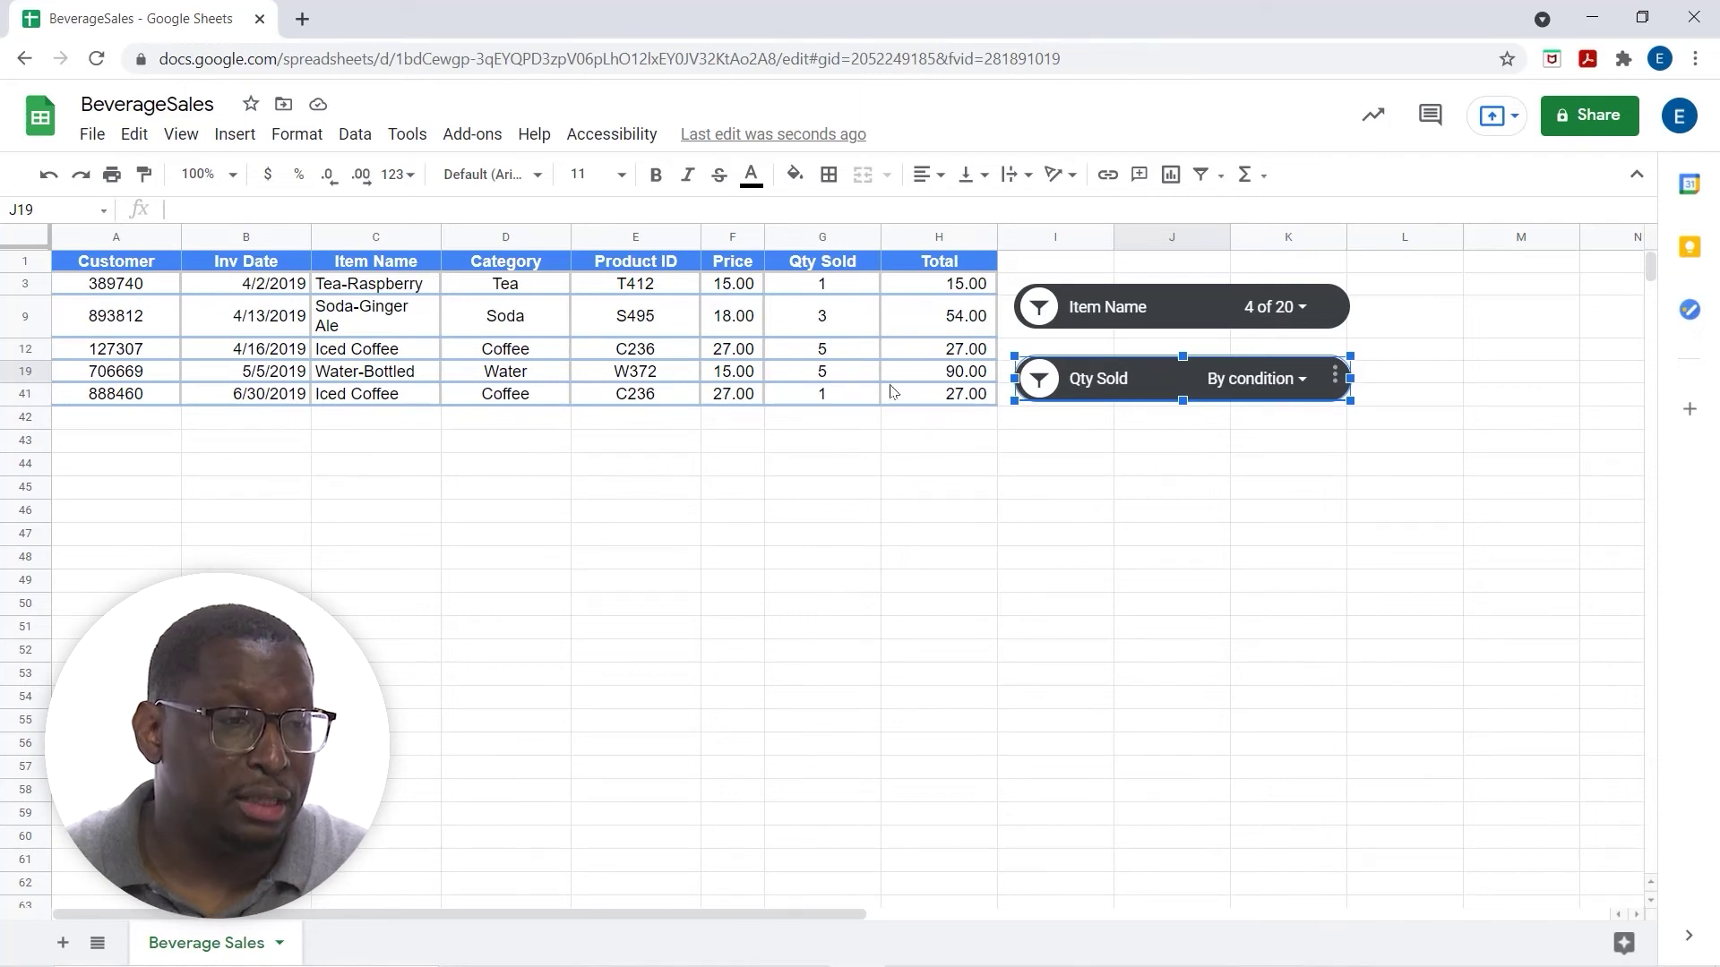
left_click(1037, 307)
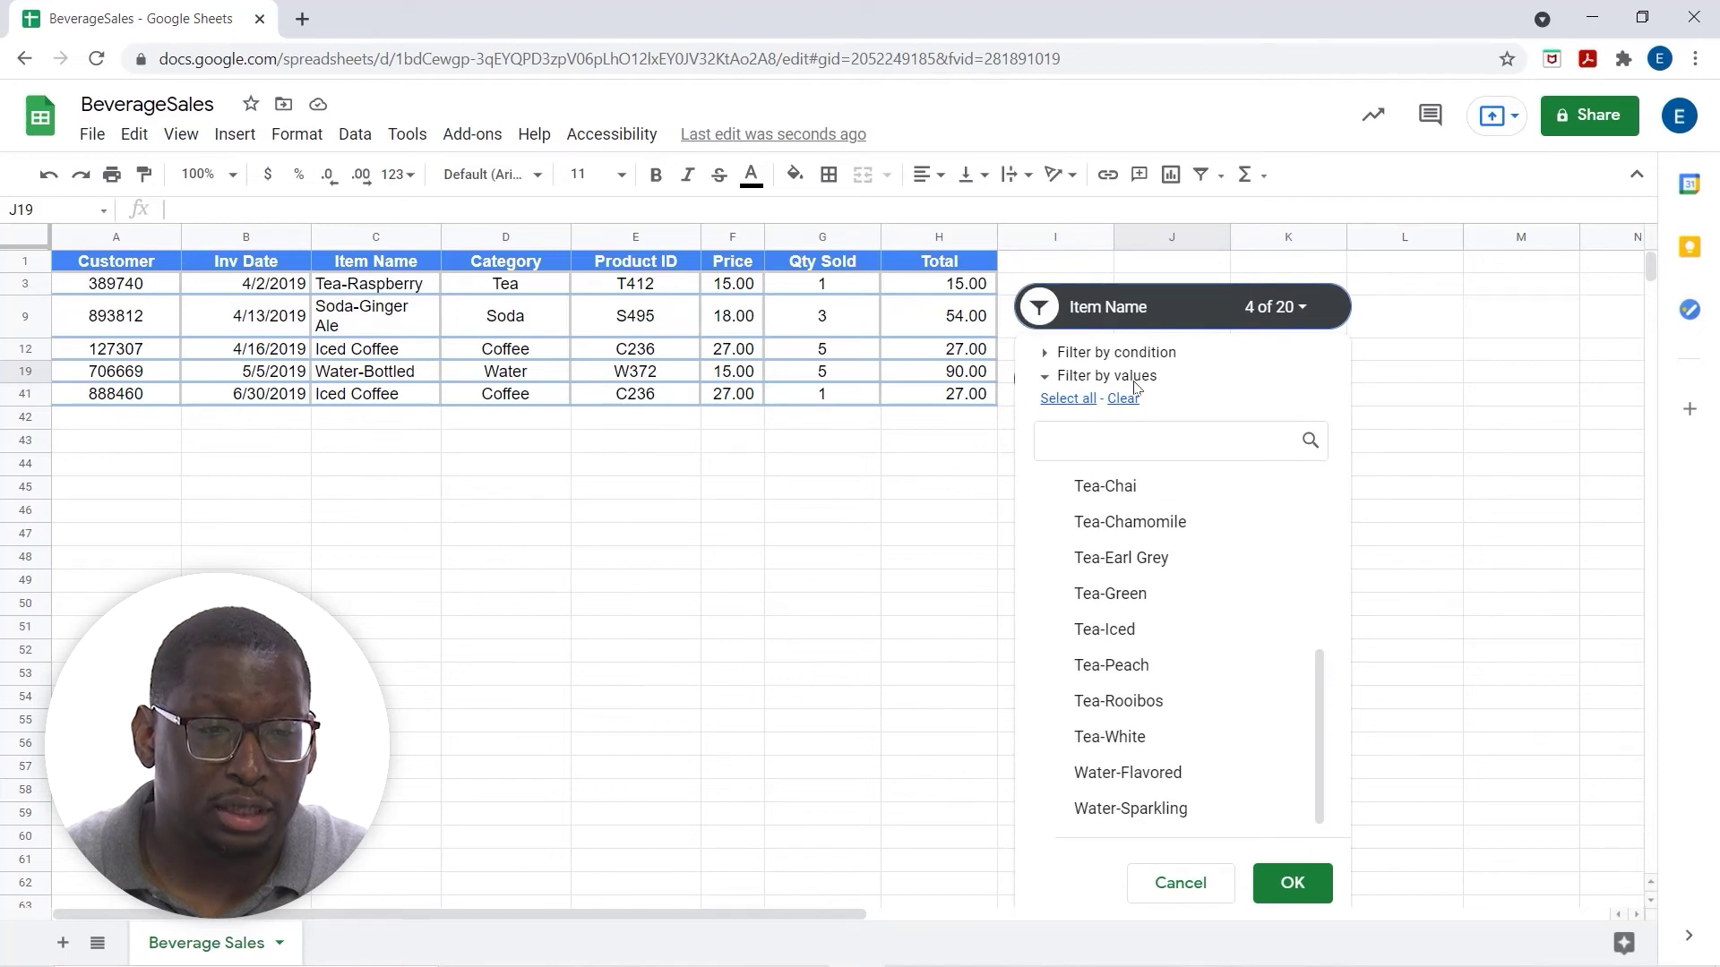
Select all item names in the Item Name slicer and apply
left_click(1064, 400)
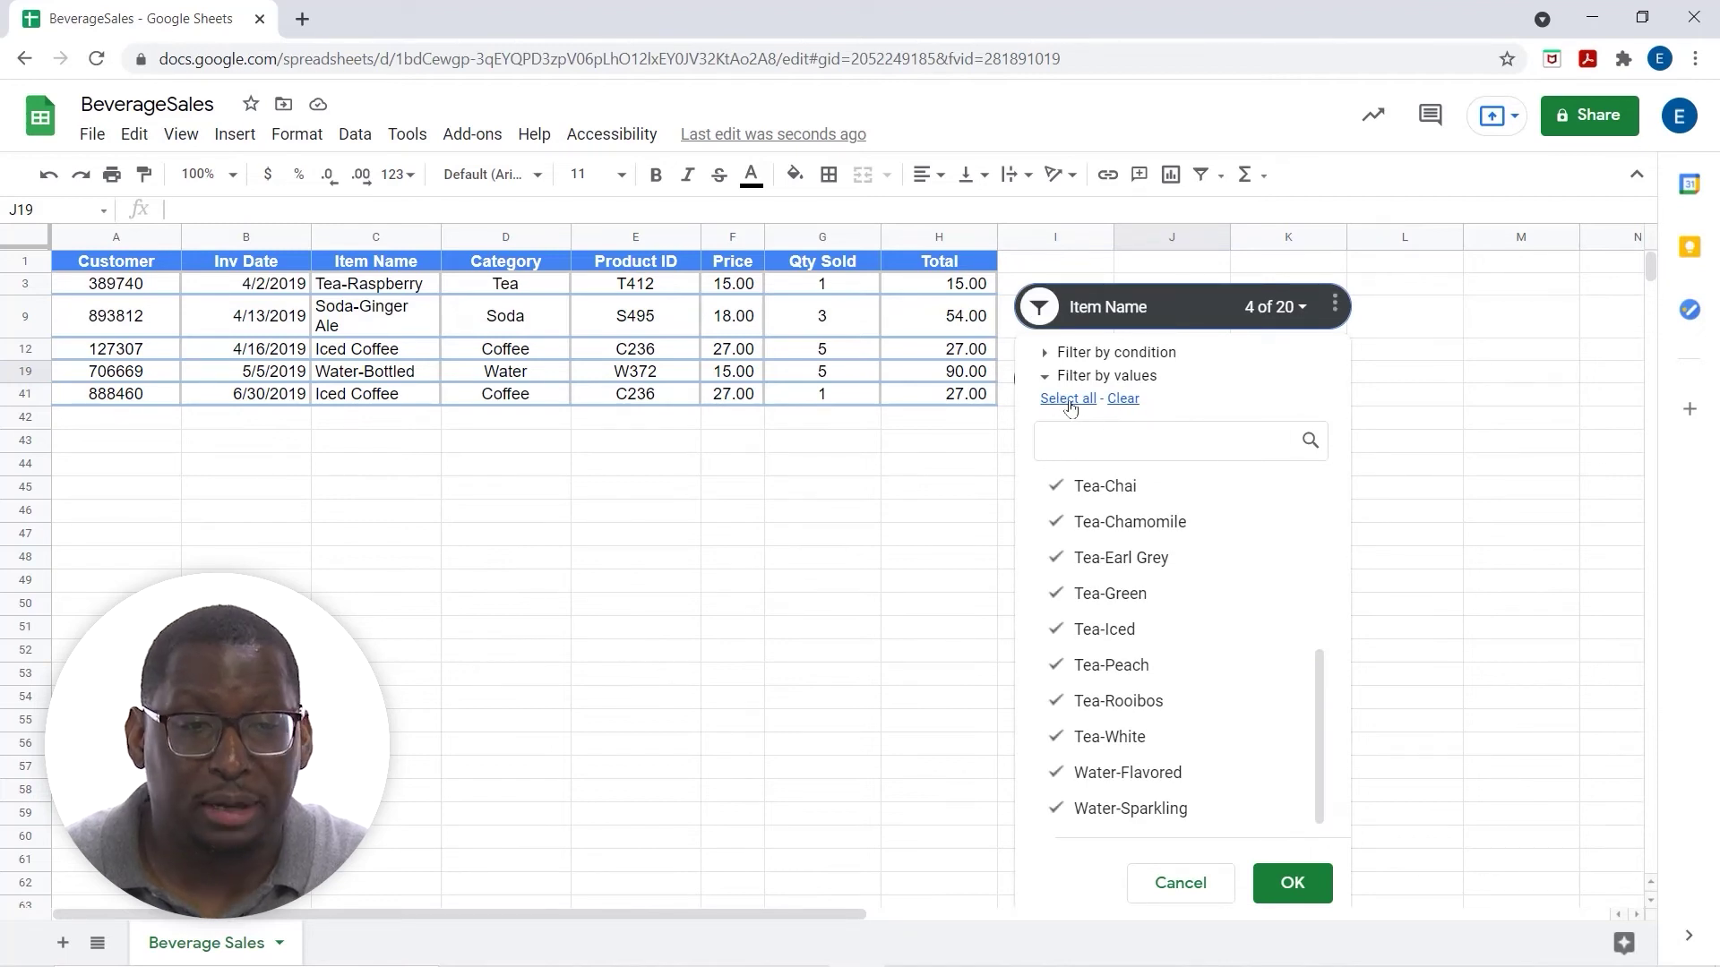
left_click(1292, 884)
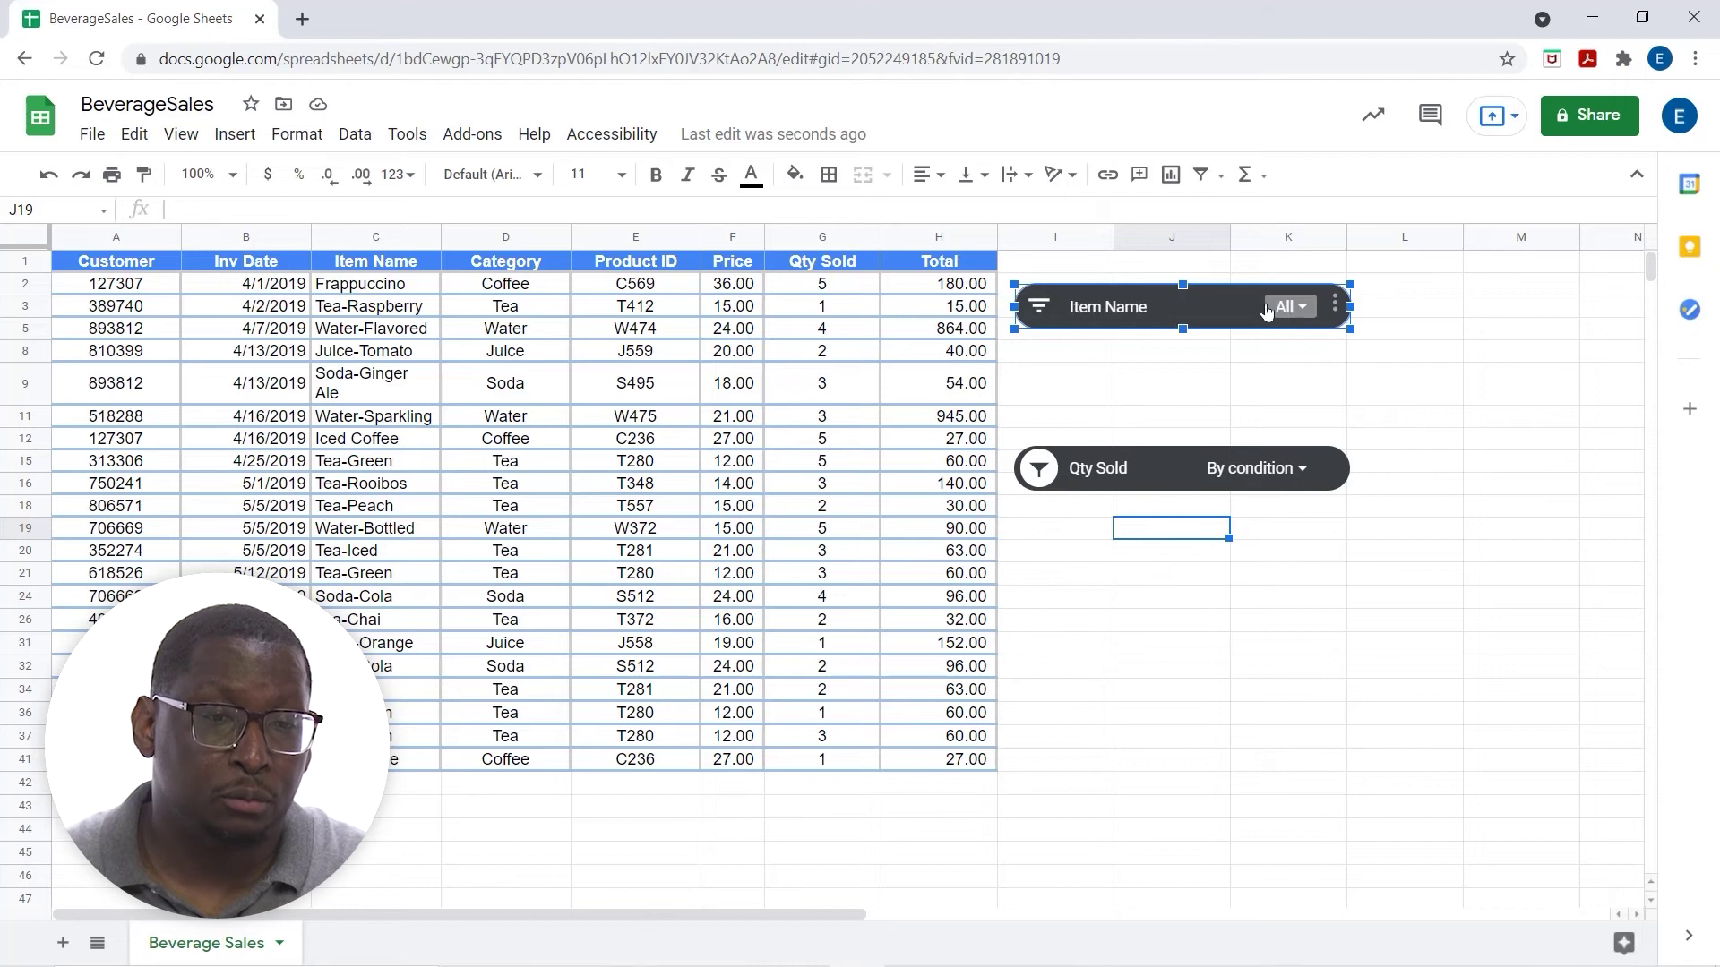
Set the Item Name slicer's background color to blue
right_click(1209, 309)
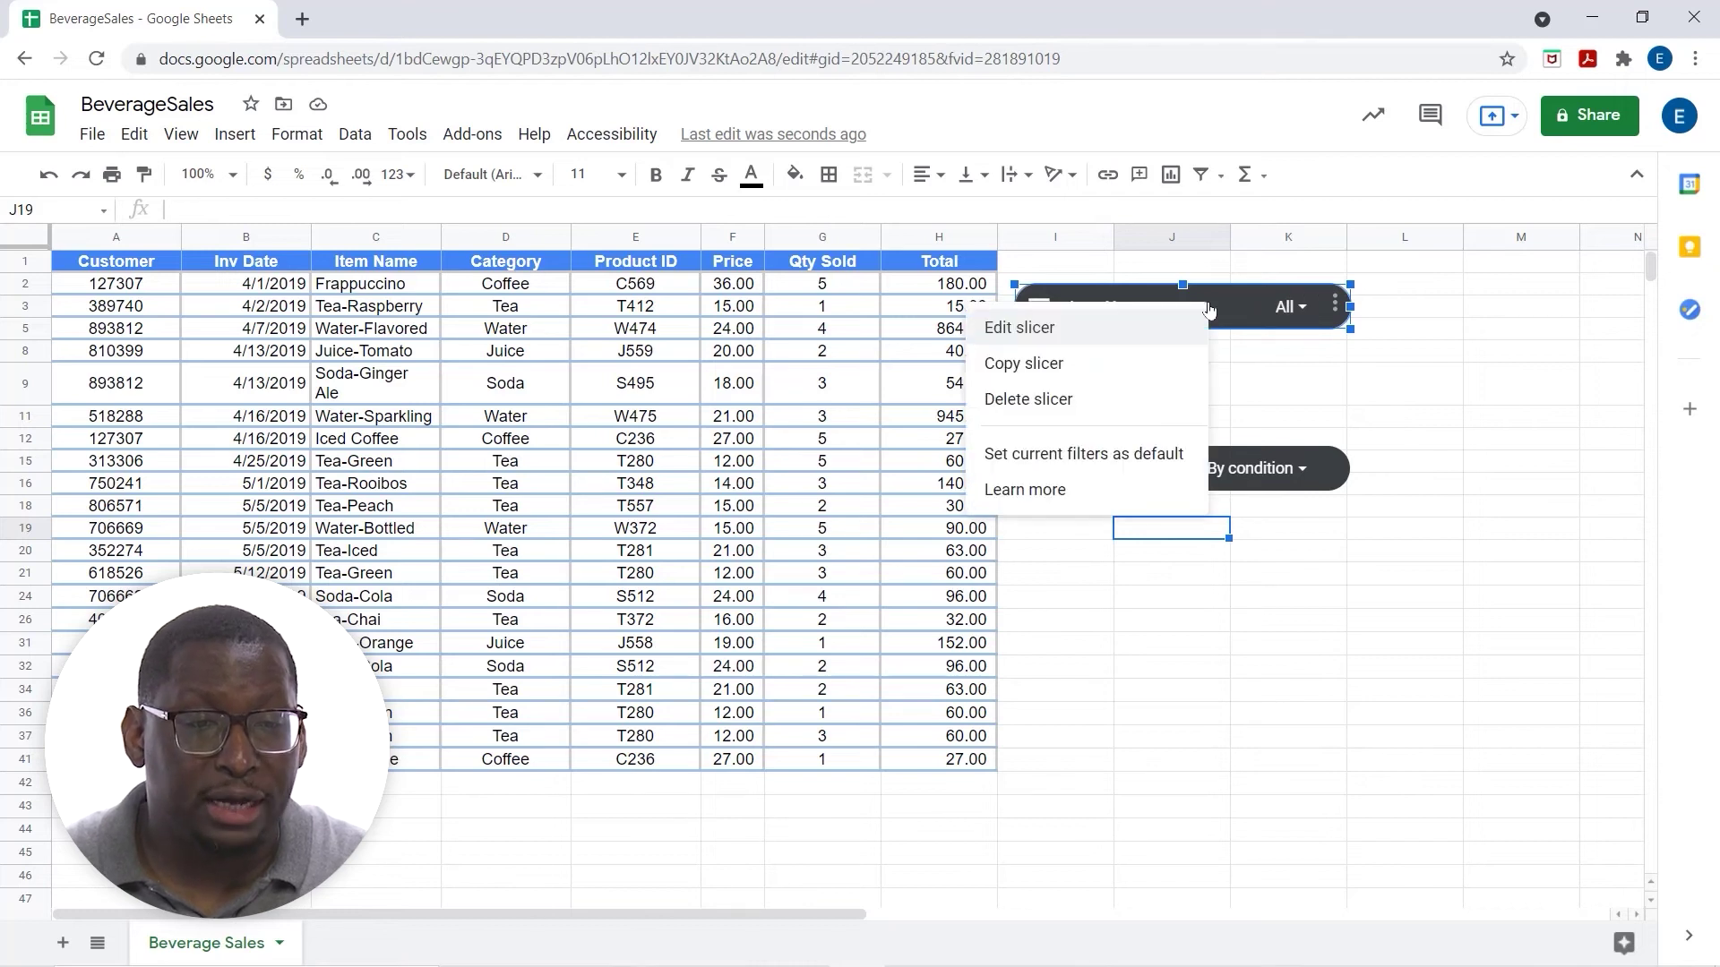
left_click(1051, 331)
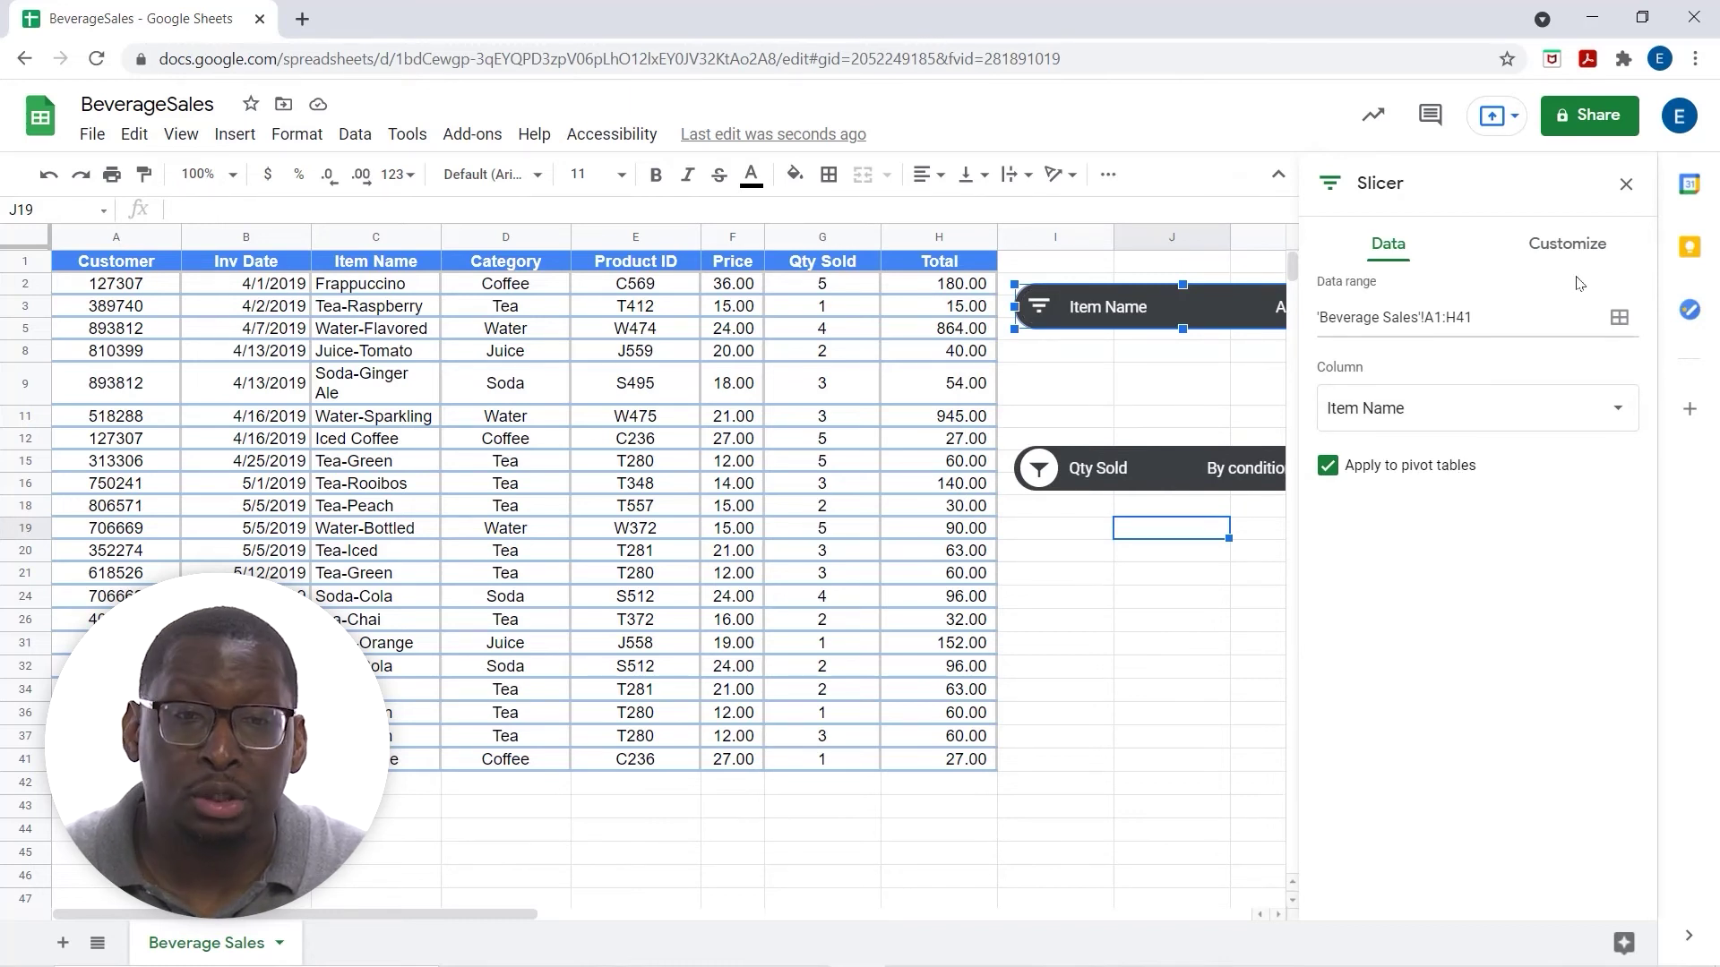
left_click(1569, 253)
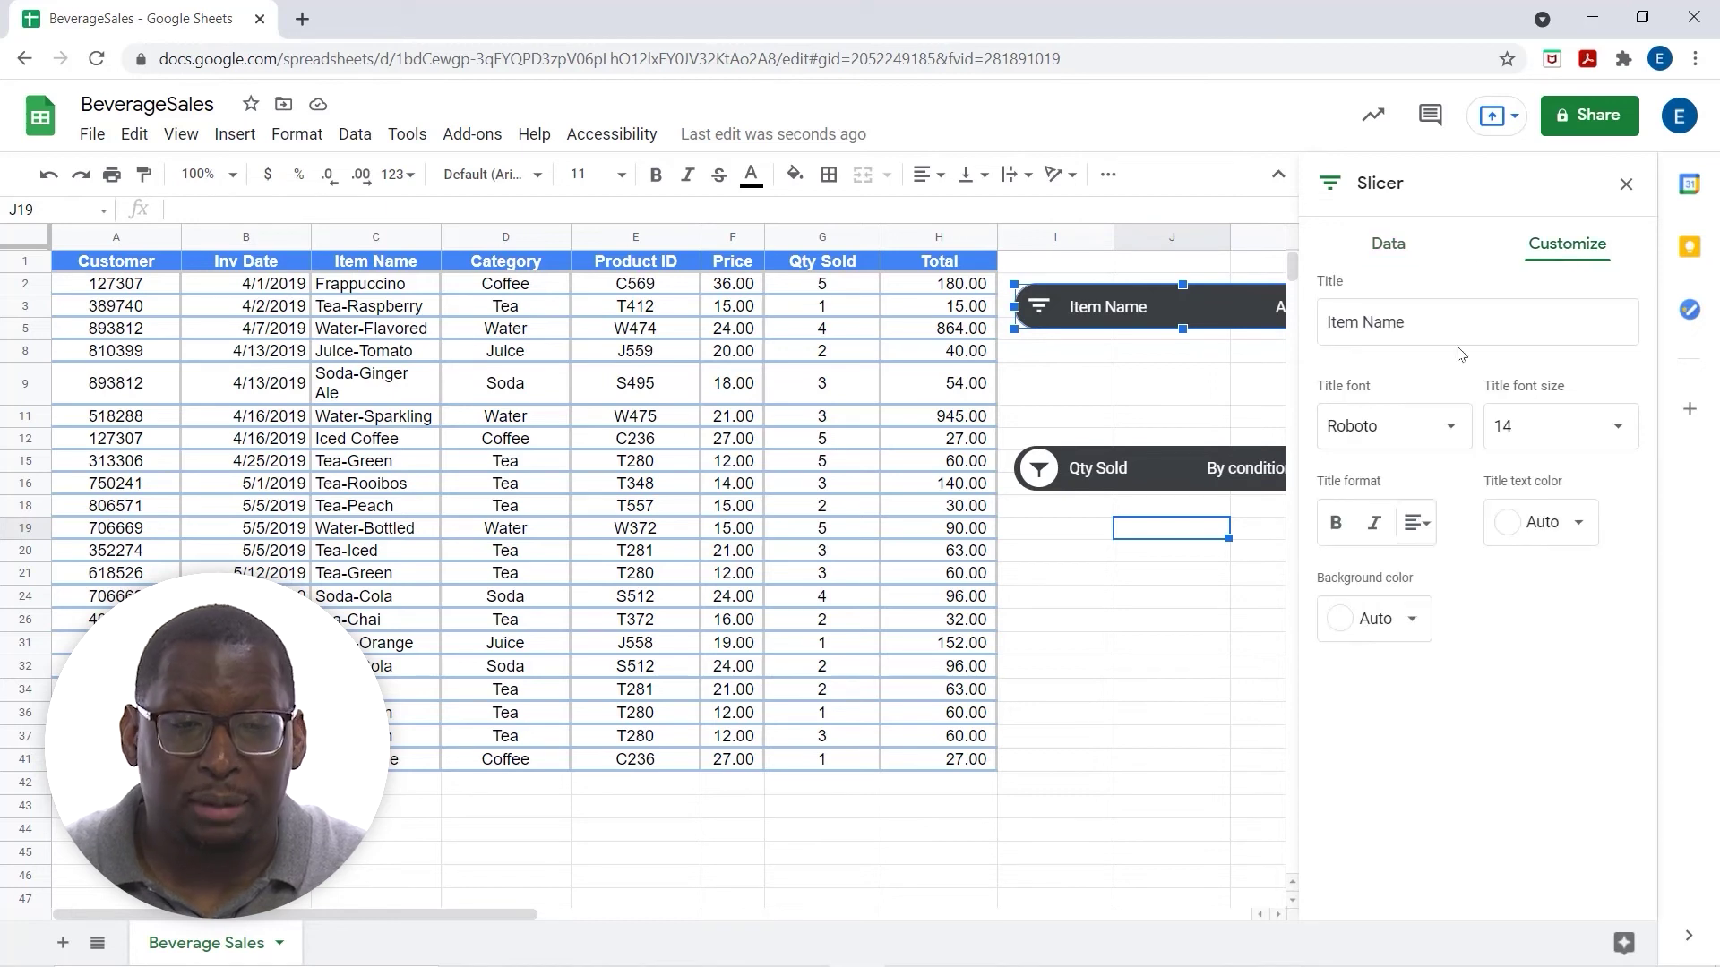
left_click(1406, 623)
left_click(1417, 405)
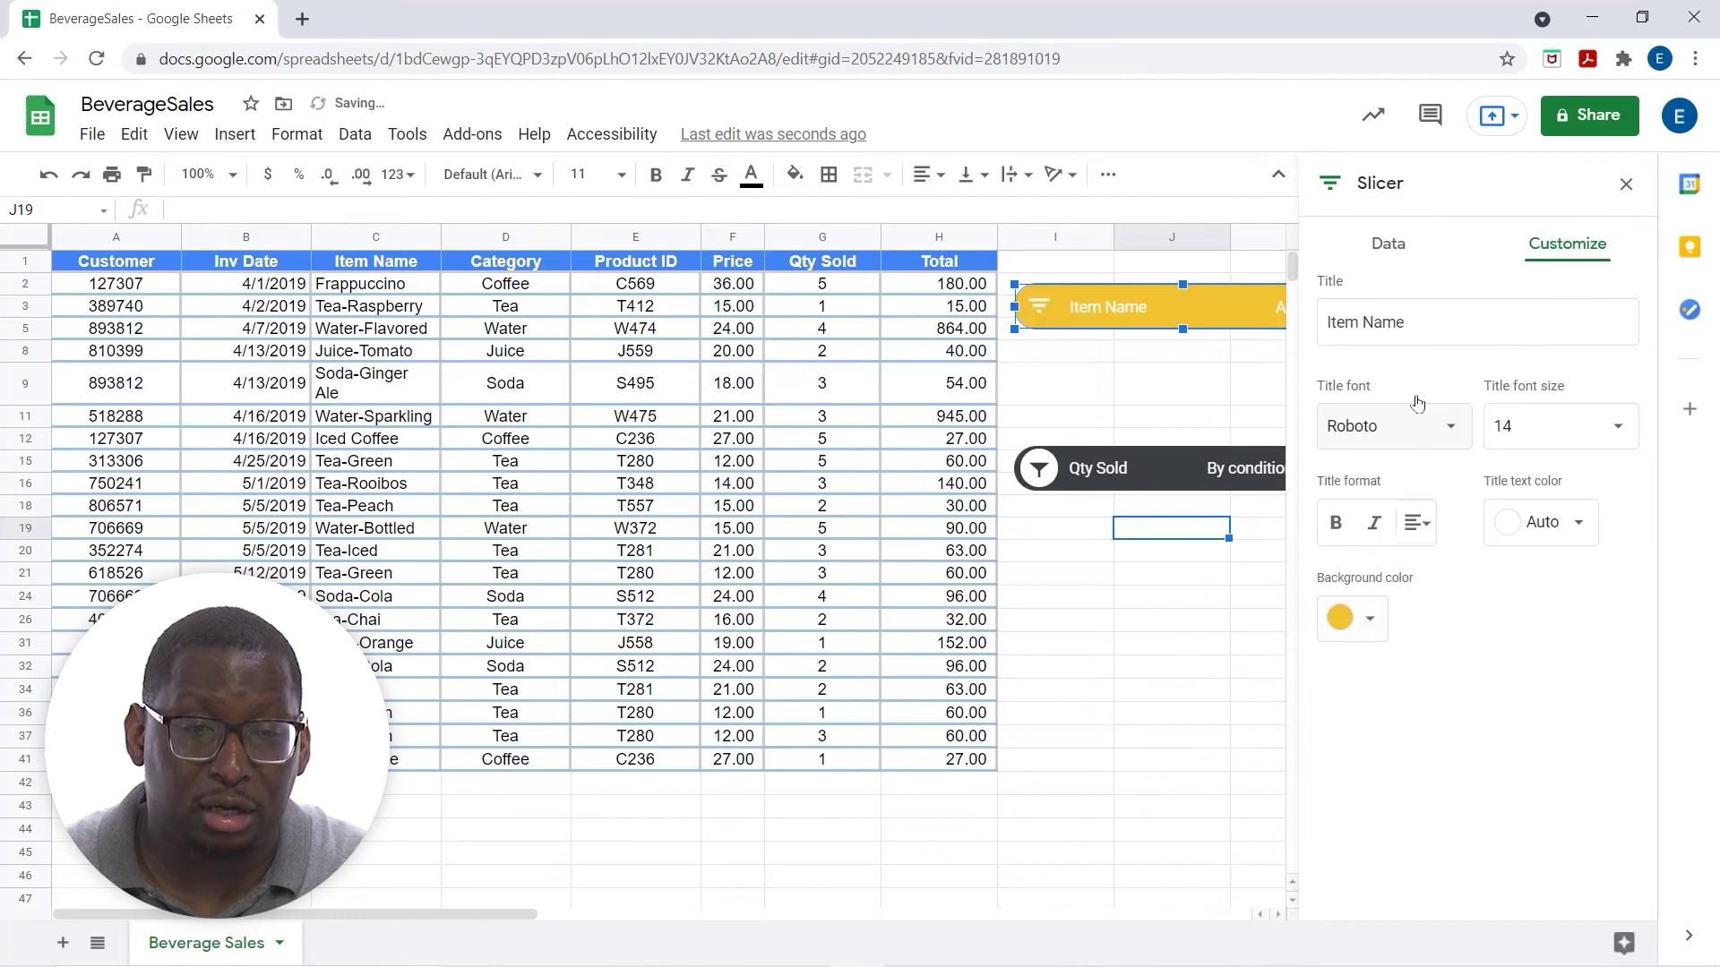
left_click(1375, 619)
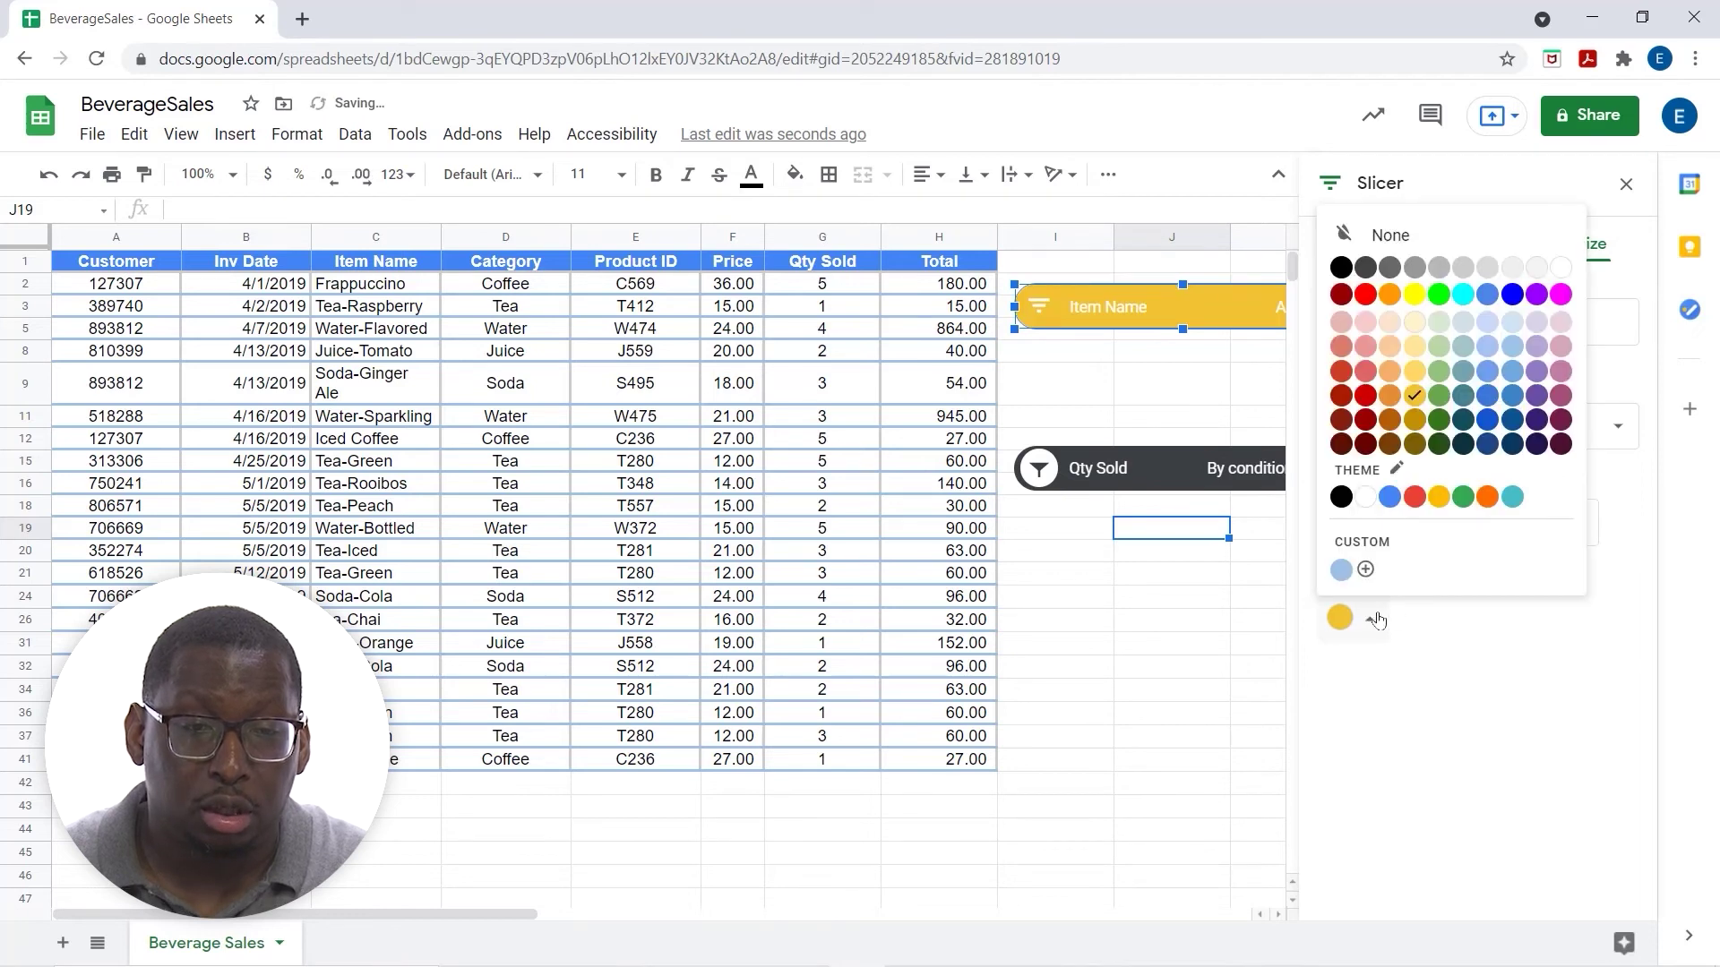
left_click(1487, 419)
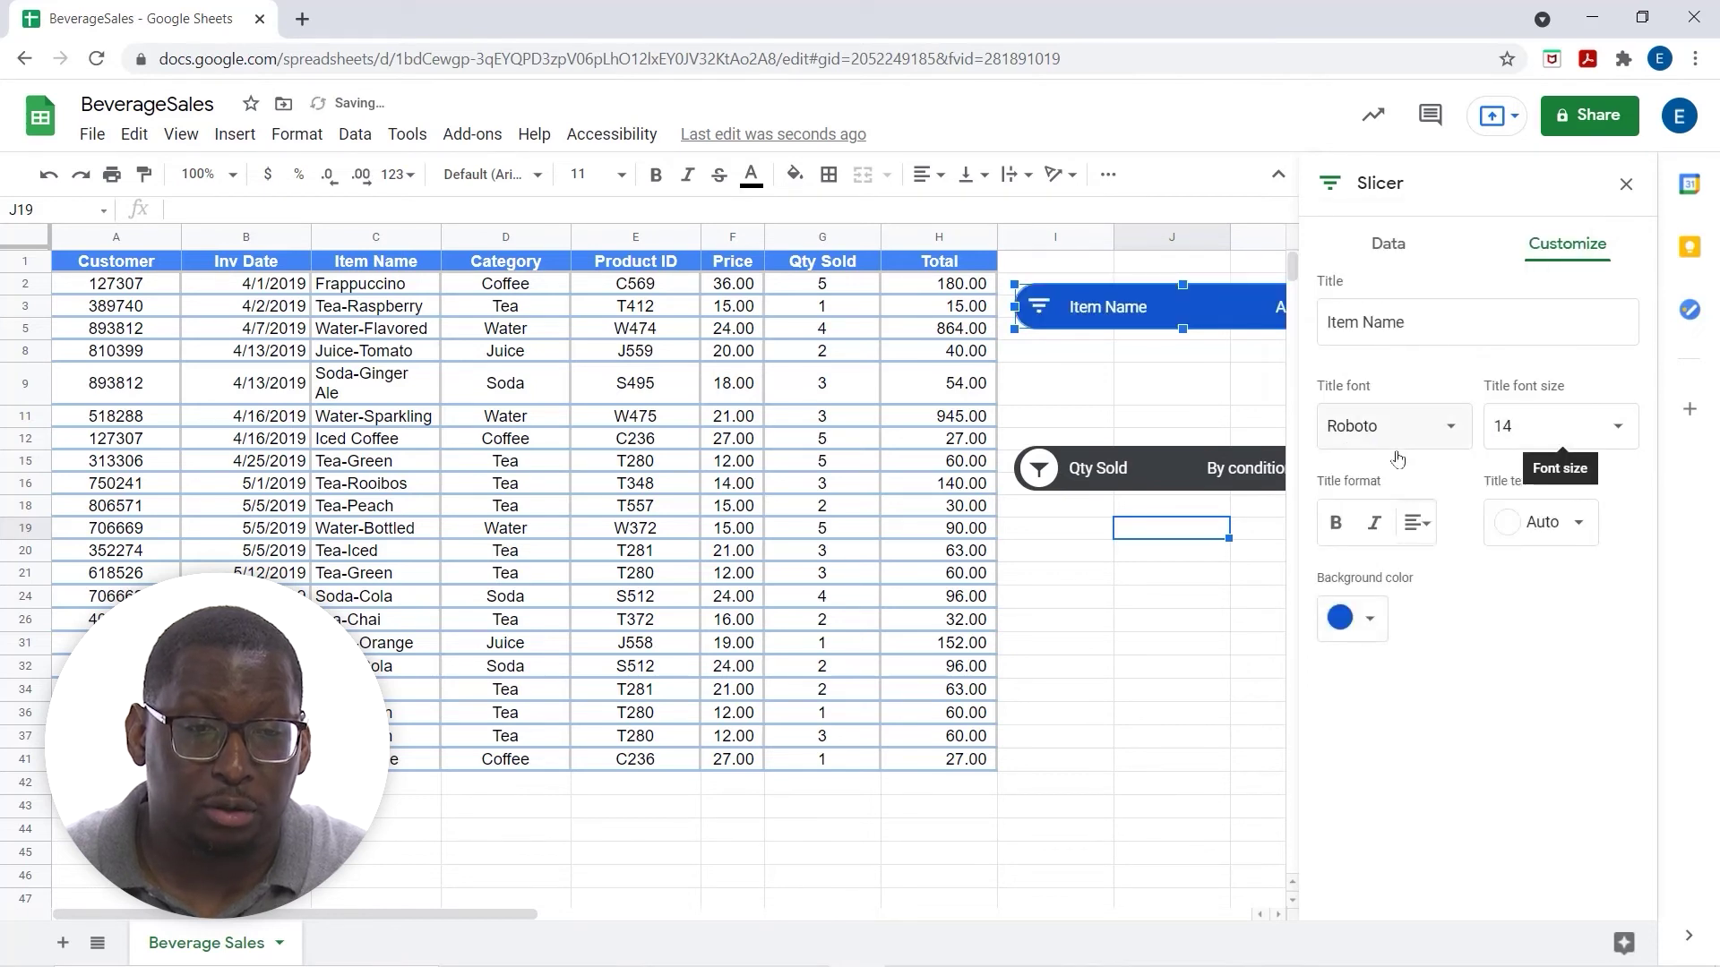
Set the Item Name slicer's title font to Lora
left_click(1452, 434)
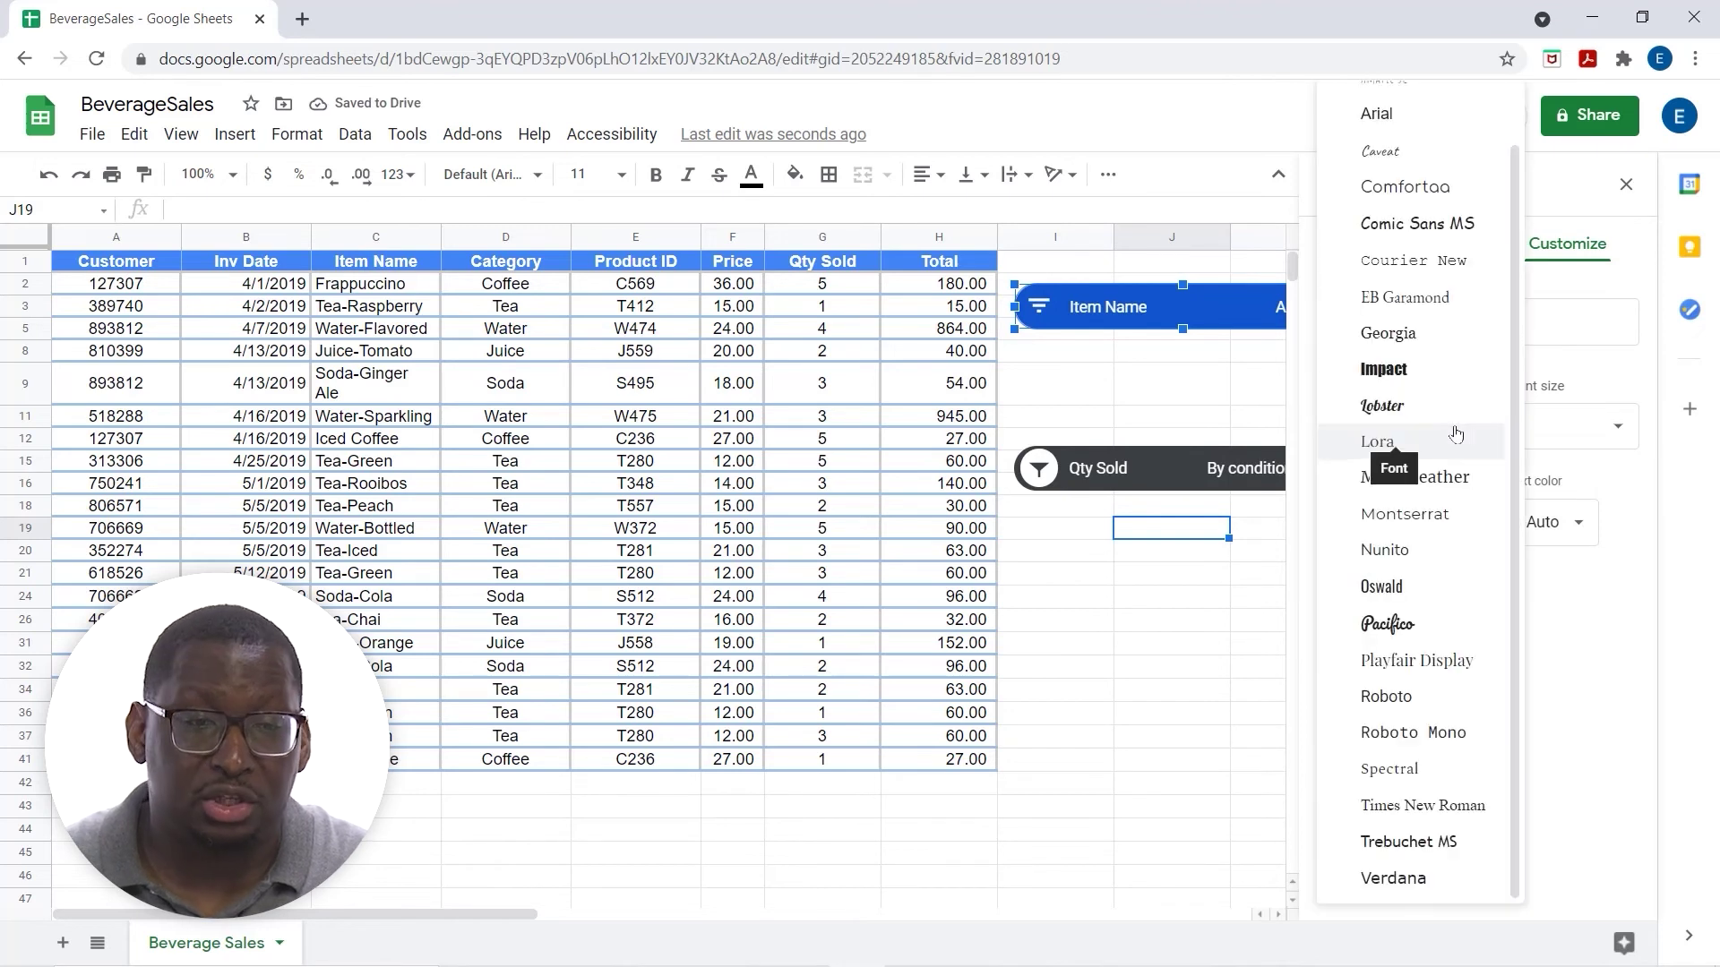
left_click(1403, 448)
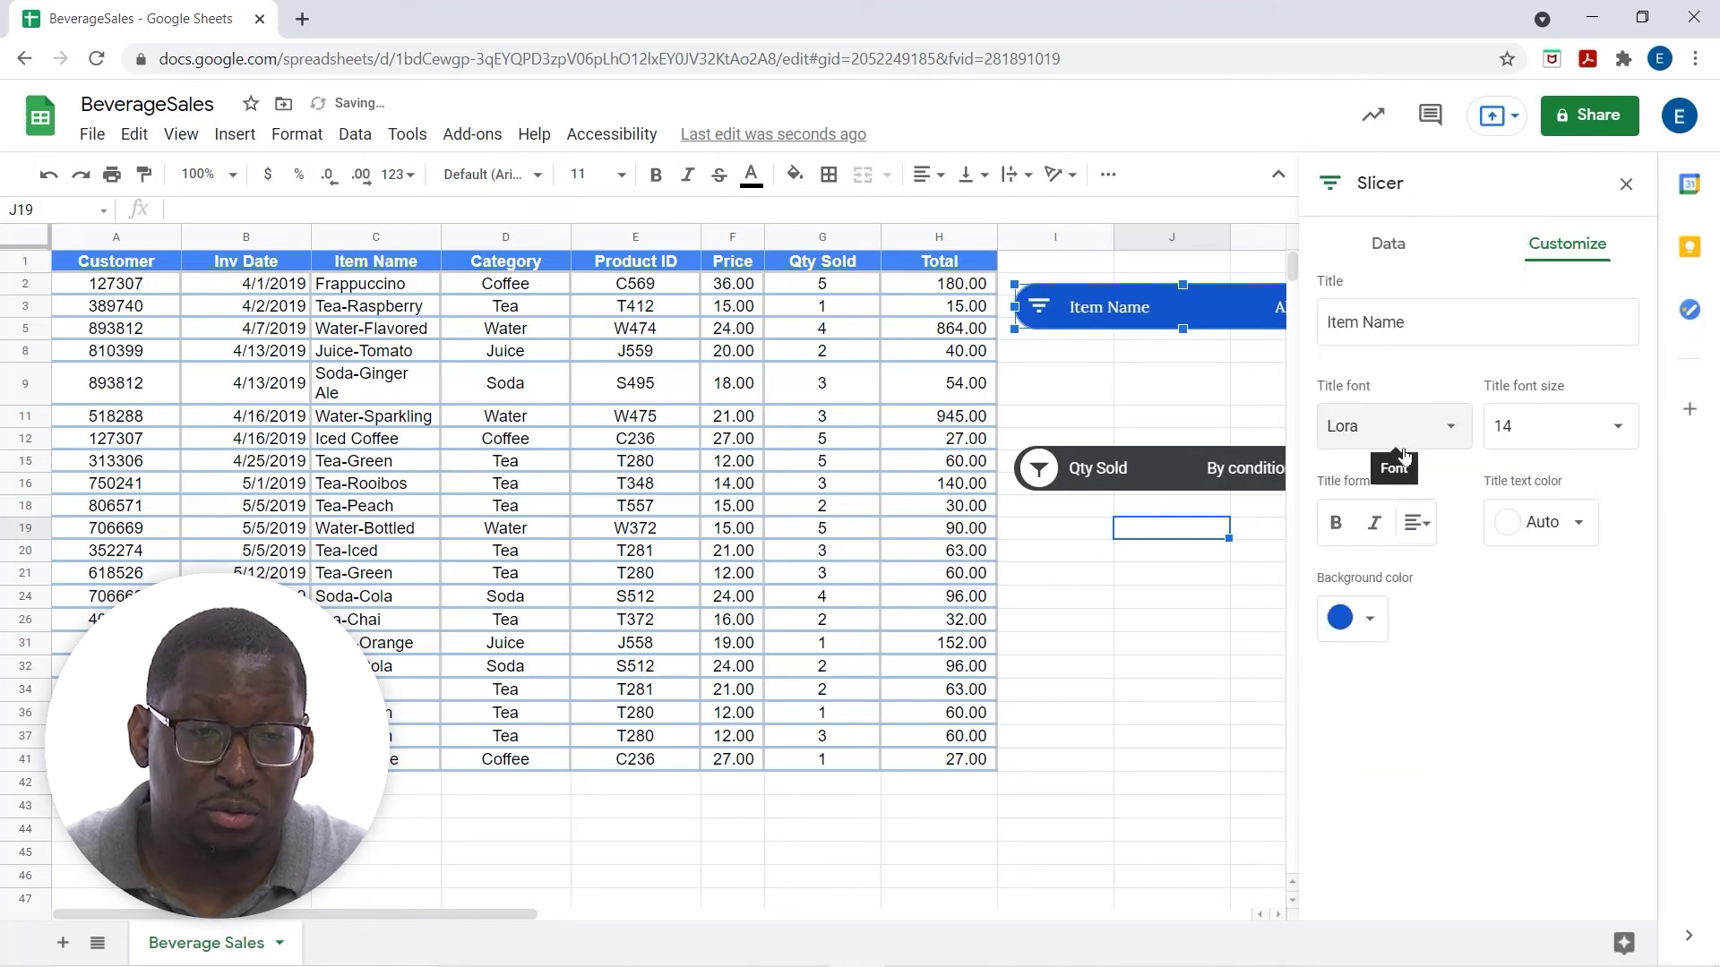
left_click(1161, 460)
Set the Qty Sold slicer background to green and its title font to Lora
left_click(1400, 618)
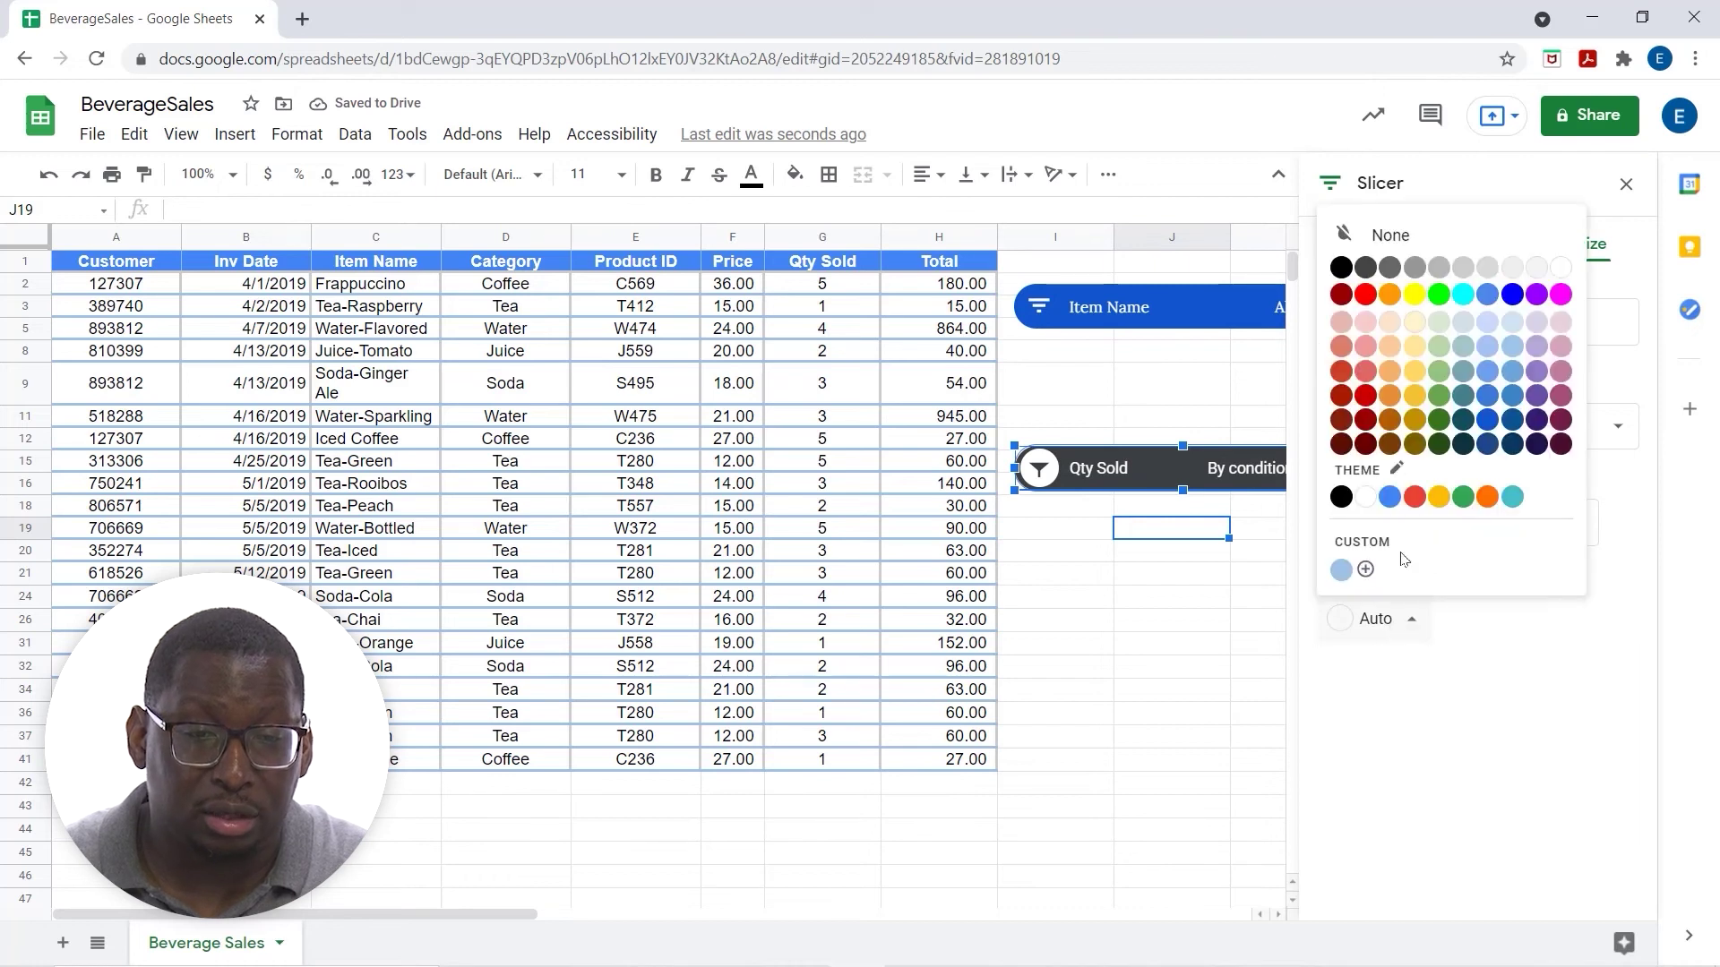
left_click(1361, 395)
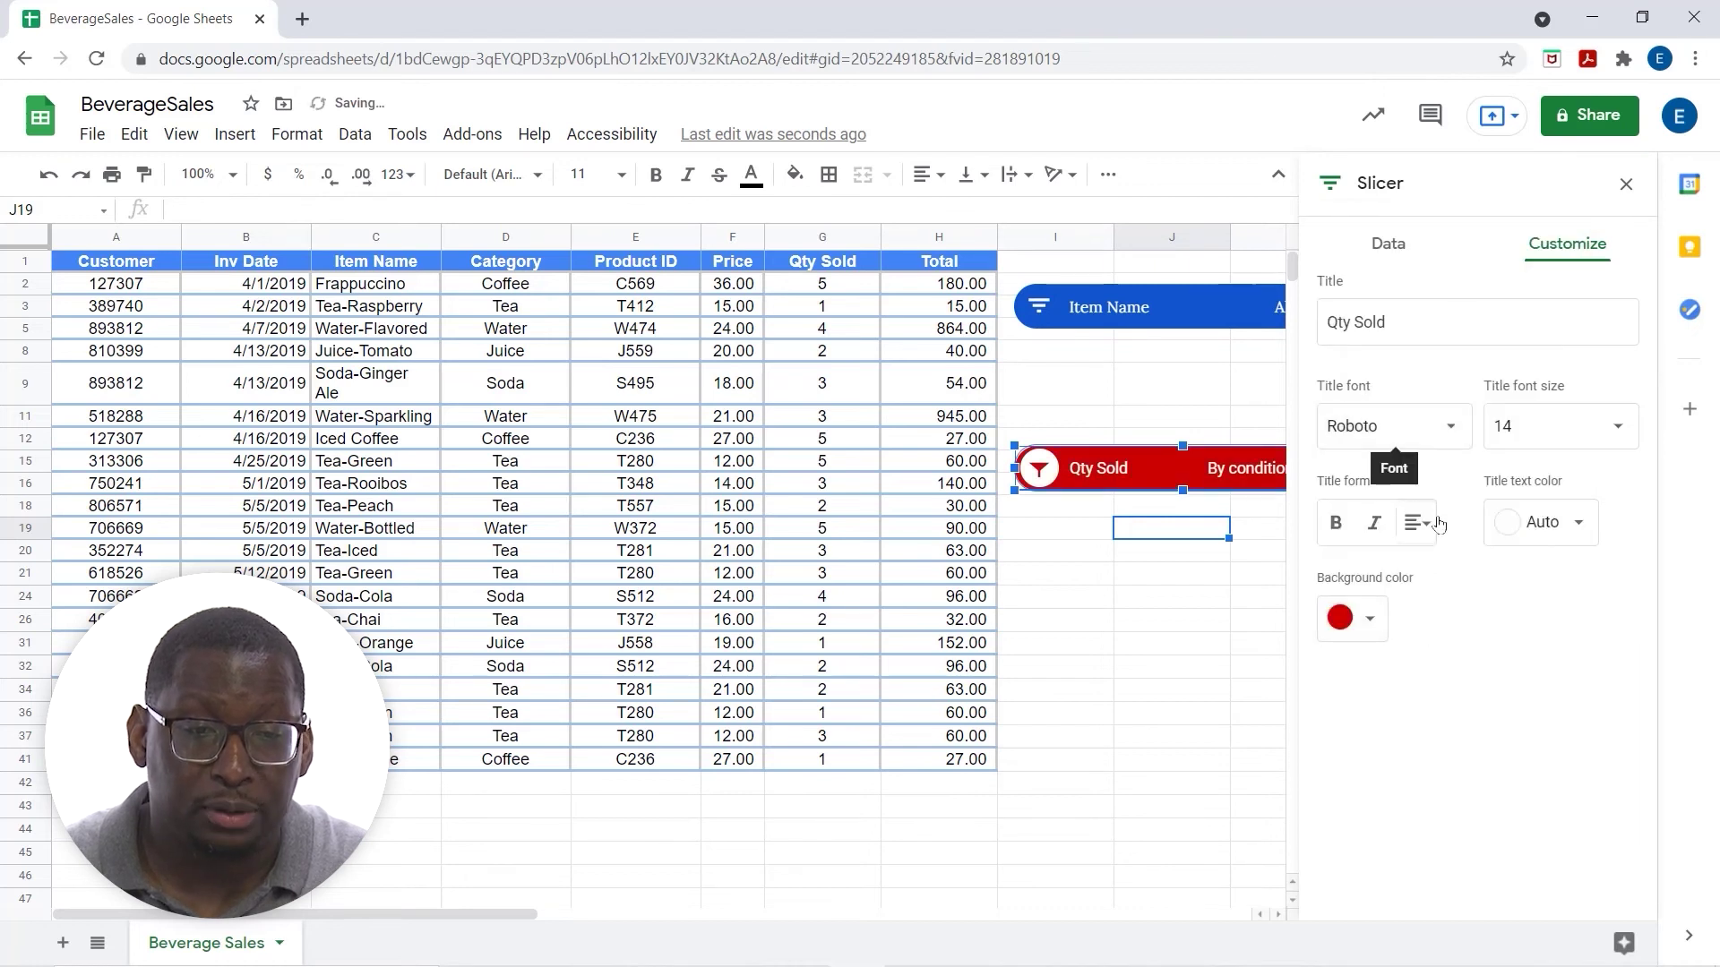
left_click(1400, 616)
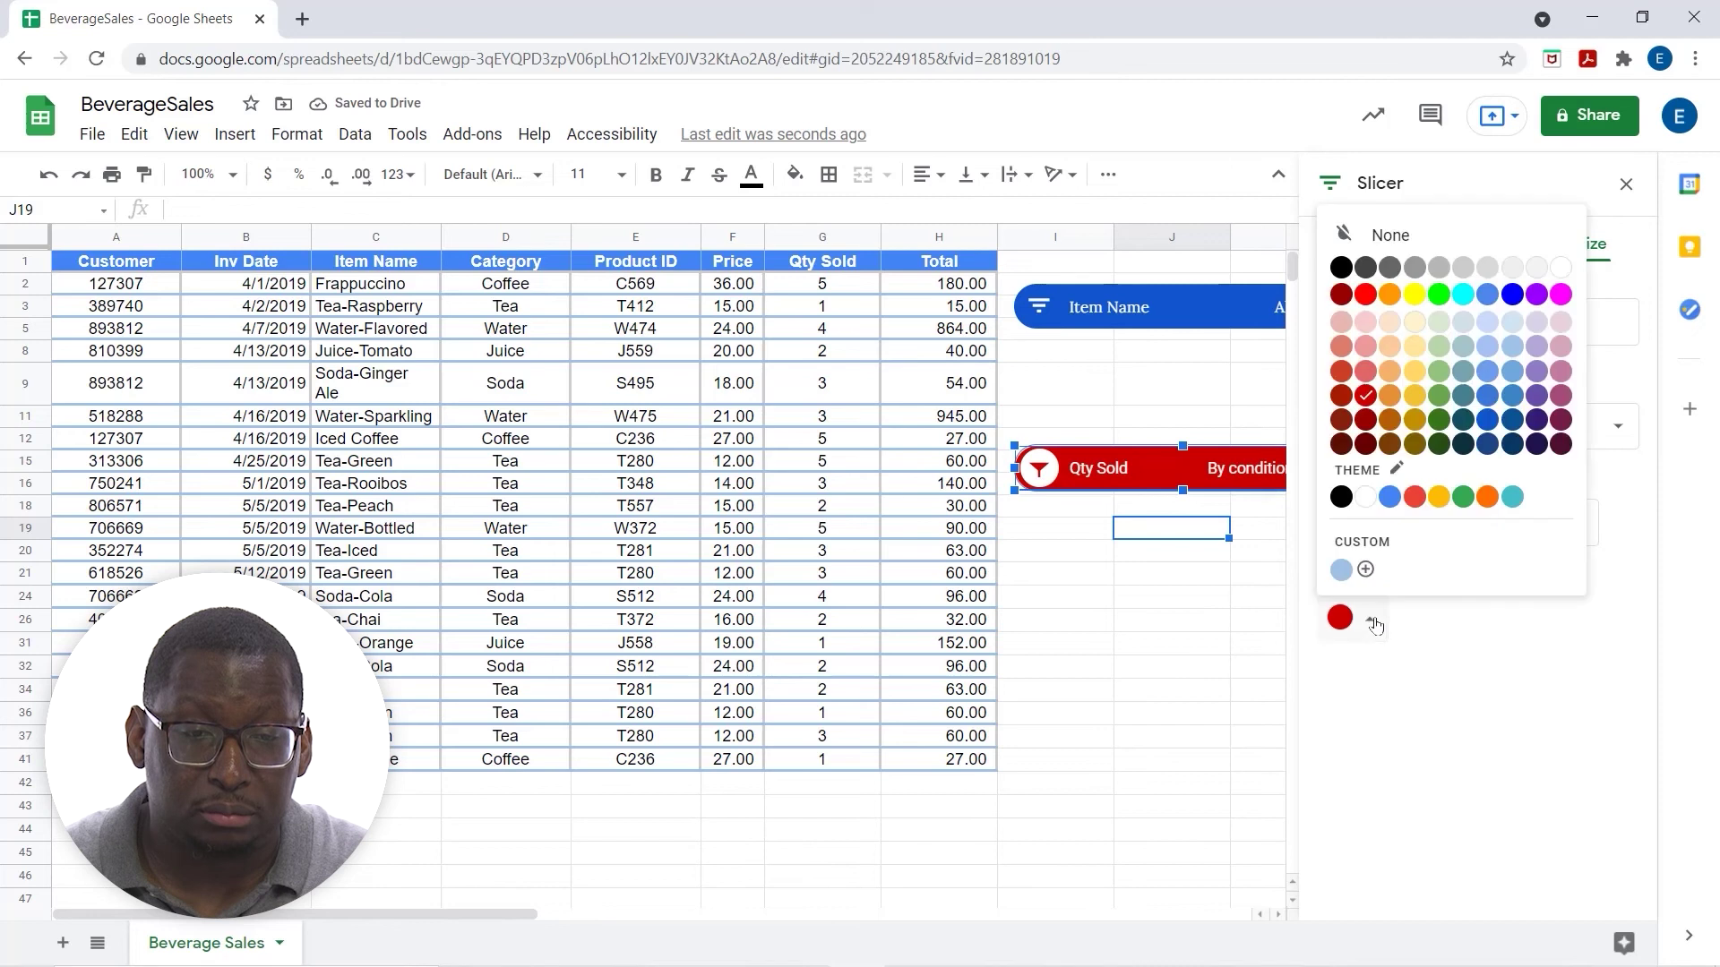
left_click(1462, 496)
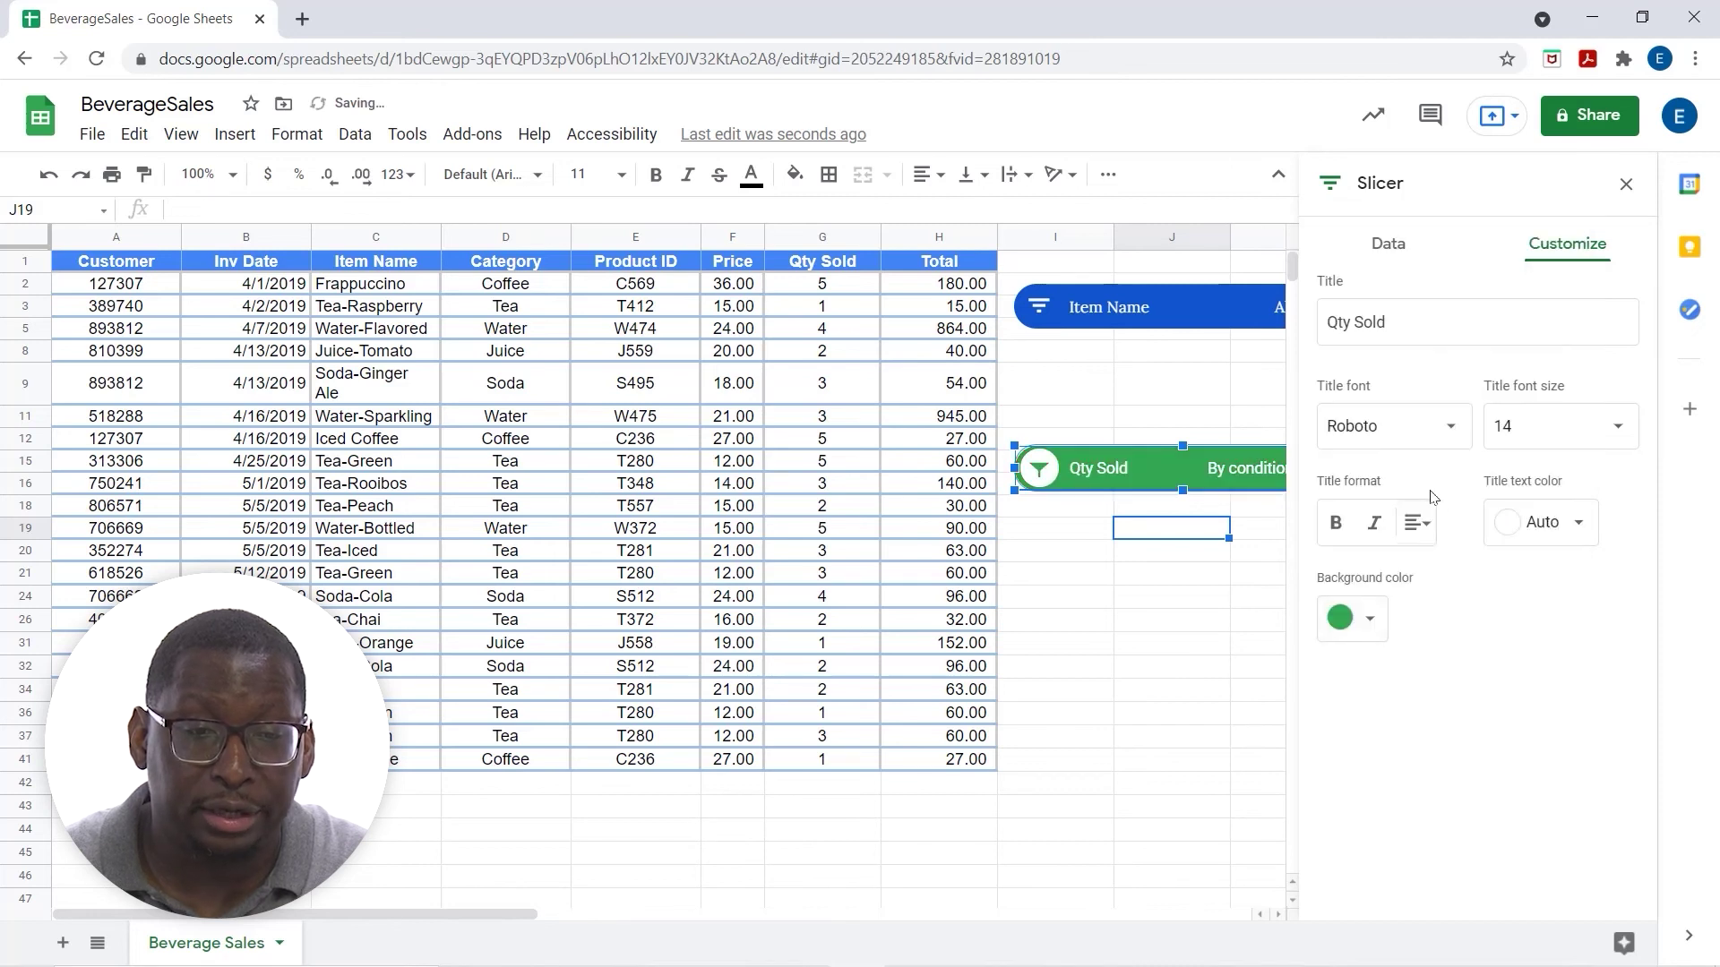
left_click(1439, 433)
left_click(1384, 443)
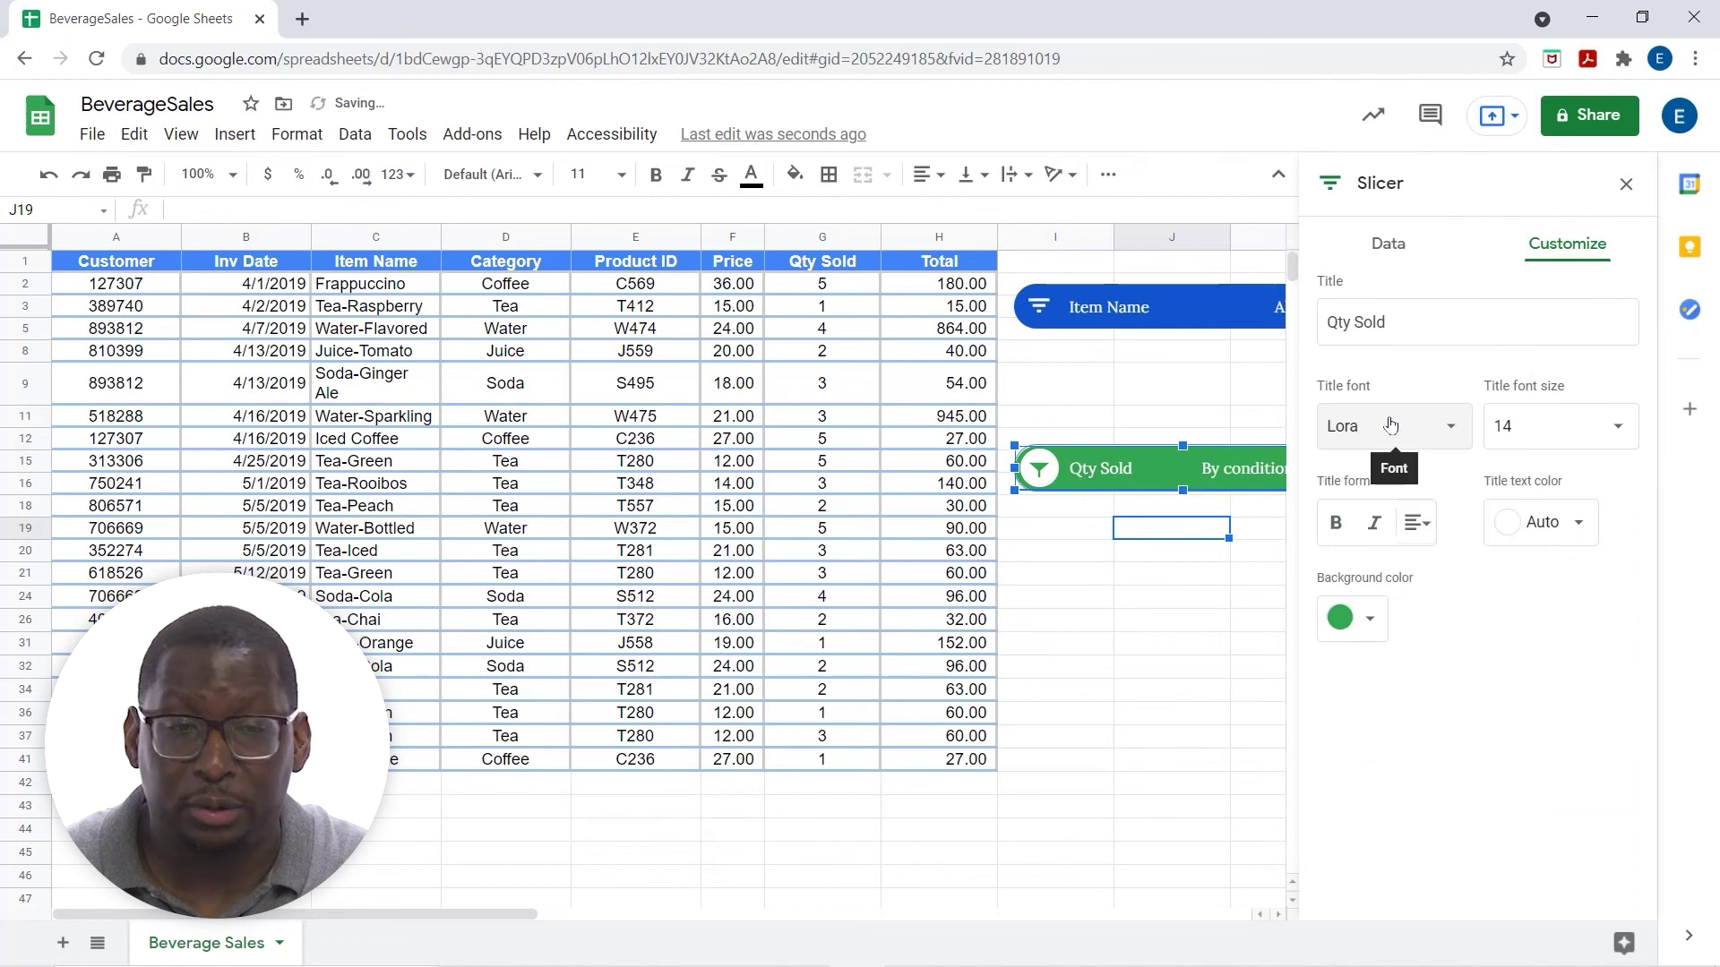